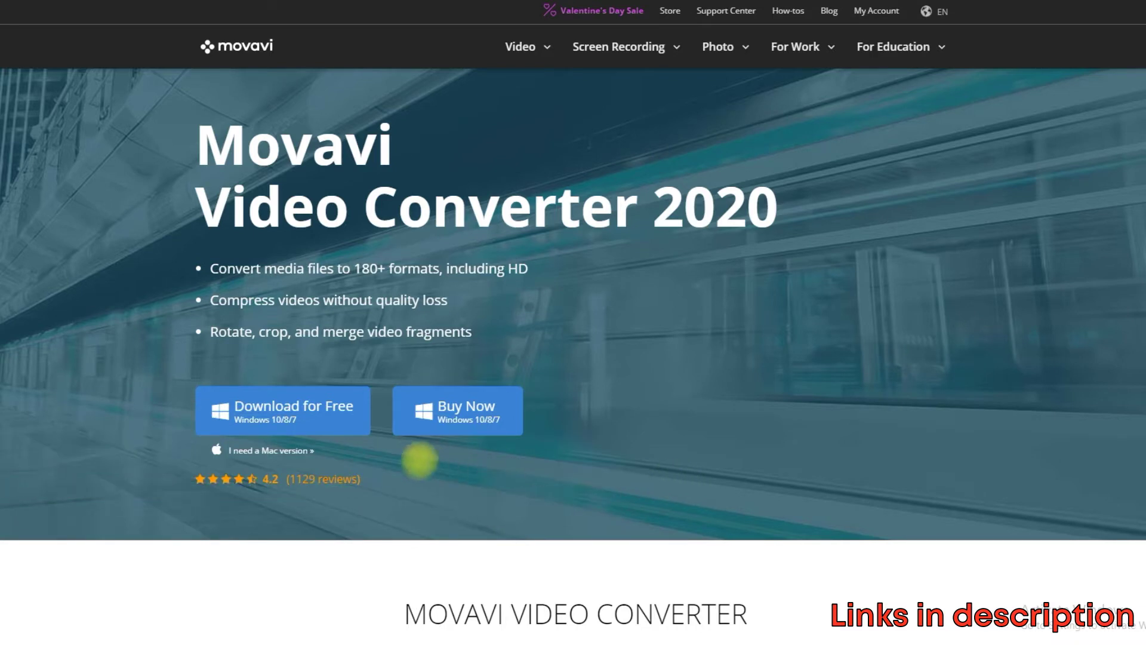
- Download the free Windows installer of Movavi Video Converter 2020 from the Movavi site
{"action": "left_click", "coordinate": [311, 422]}
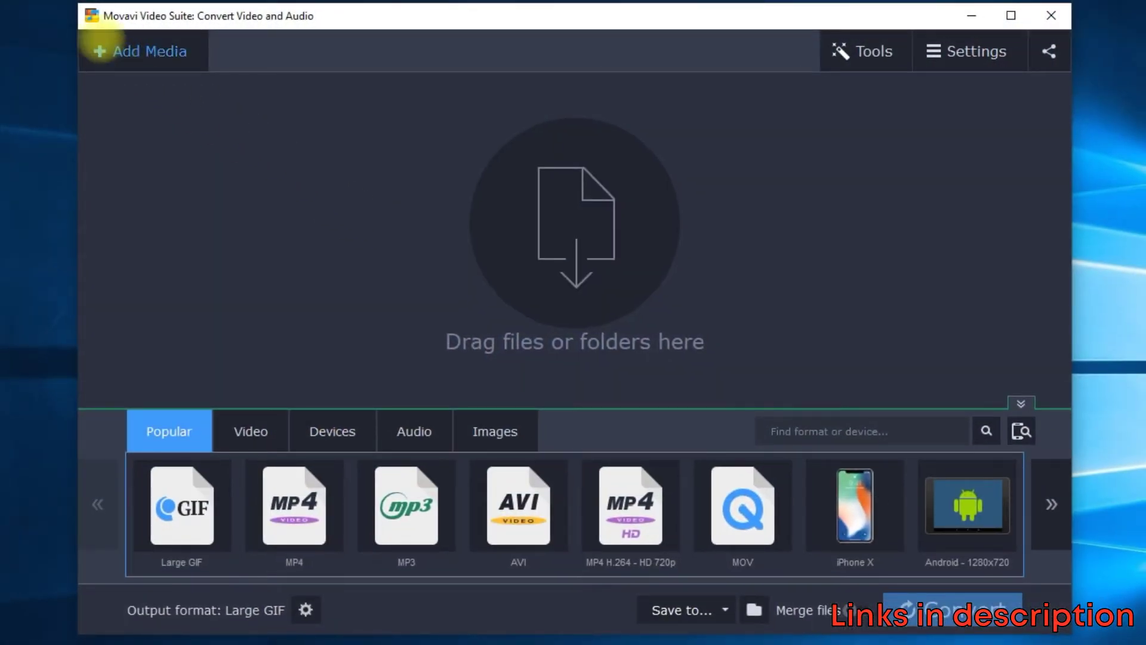
- Add the video footage file to Movavi Video Converter
{"action": "left_click", "coordinate": [109, 53]}
{"action": "left_click", "coordinate": [122, 90]}
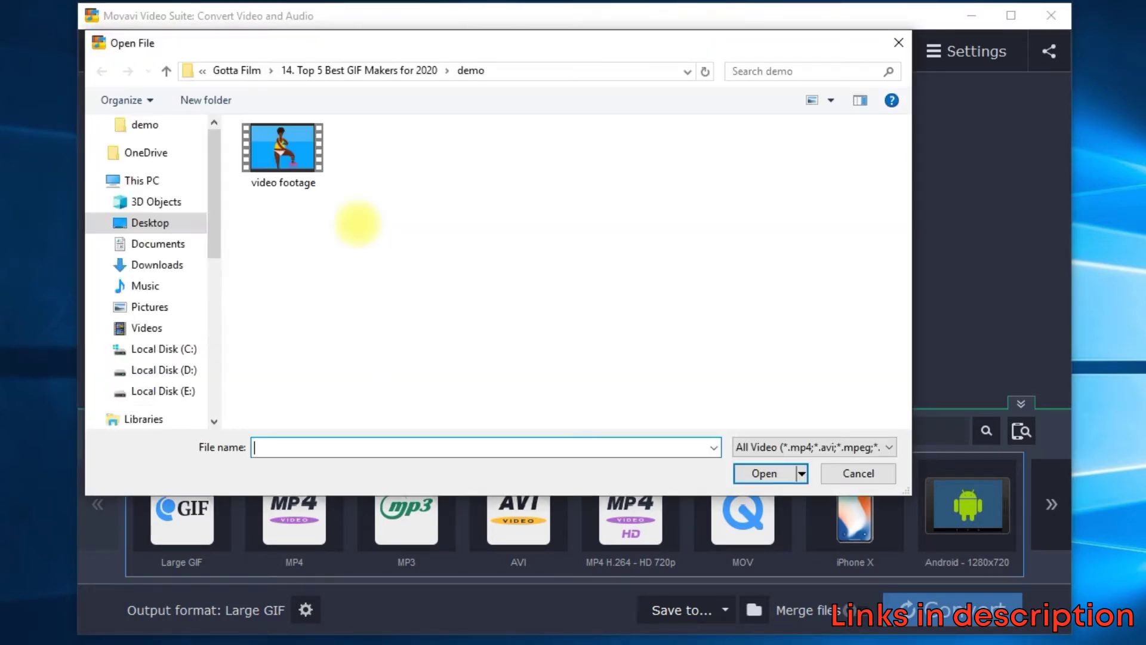
{"action": "left_click", "coordinate": [283, 152]}
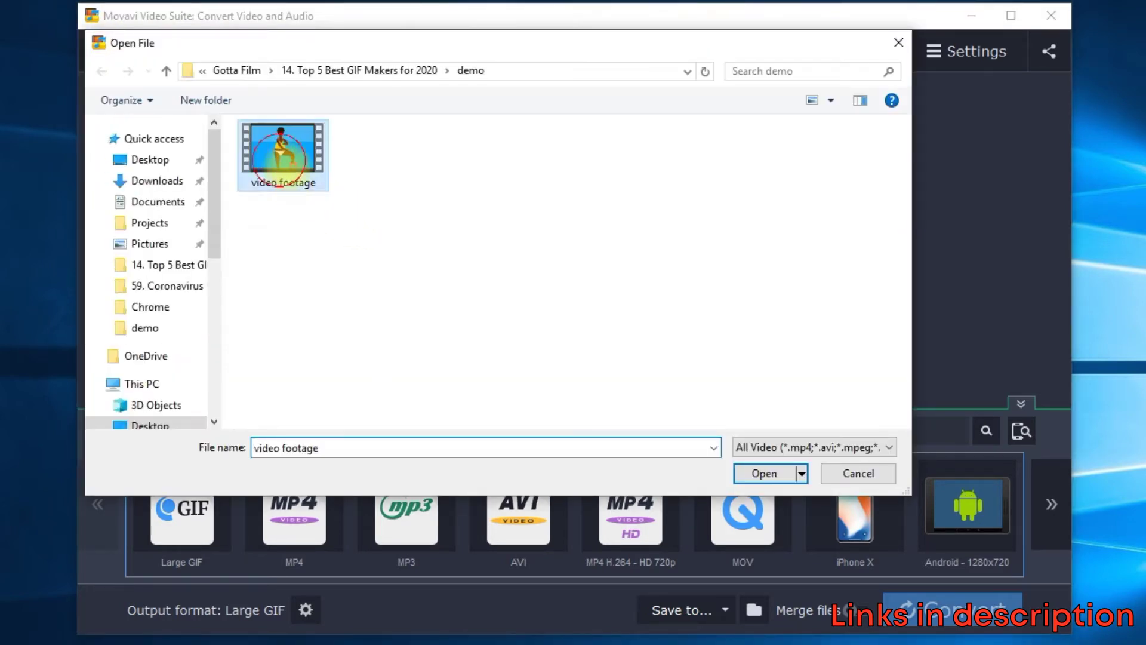
{"action": "left_click", "coordinate": [760, 473]}
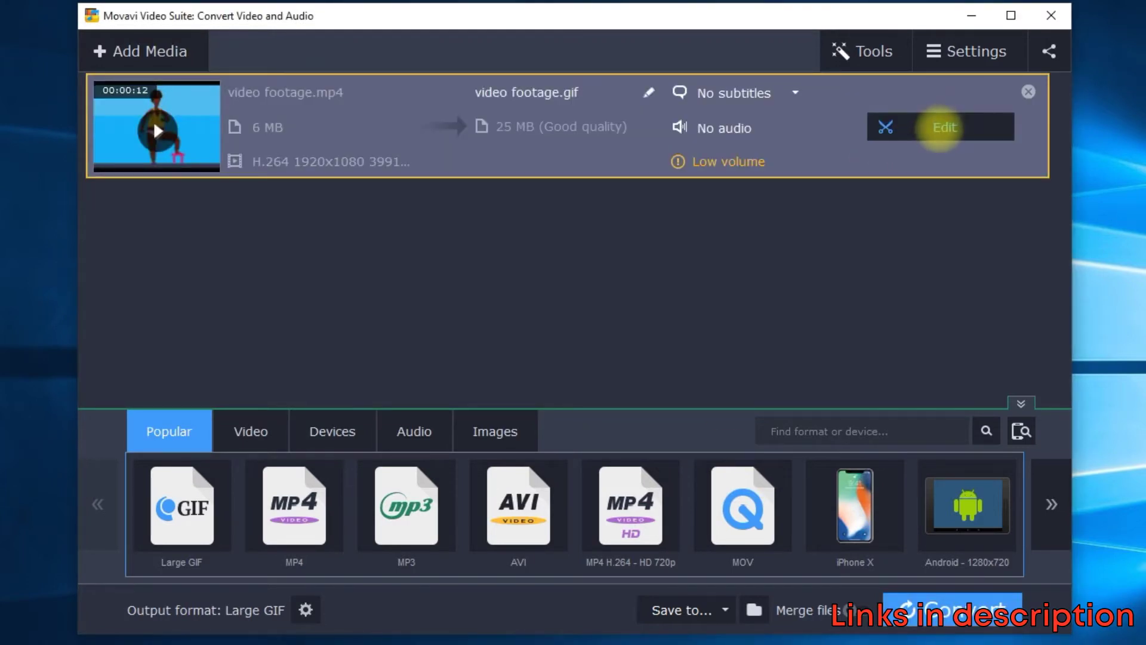
- In the clip editor, split the video at 00:01 and 00:11, then finish trimming
{"action": "left_click", "coordinate": [943, 127]}
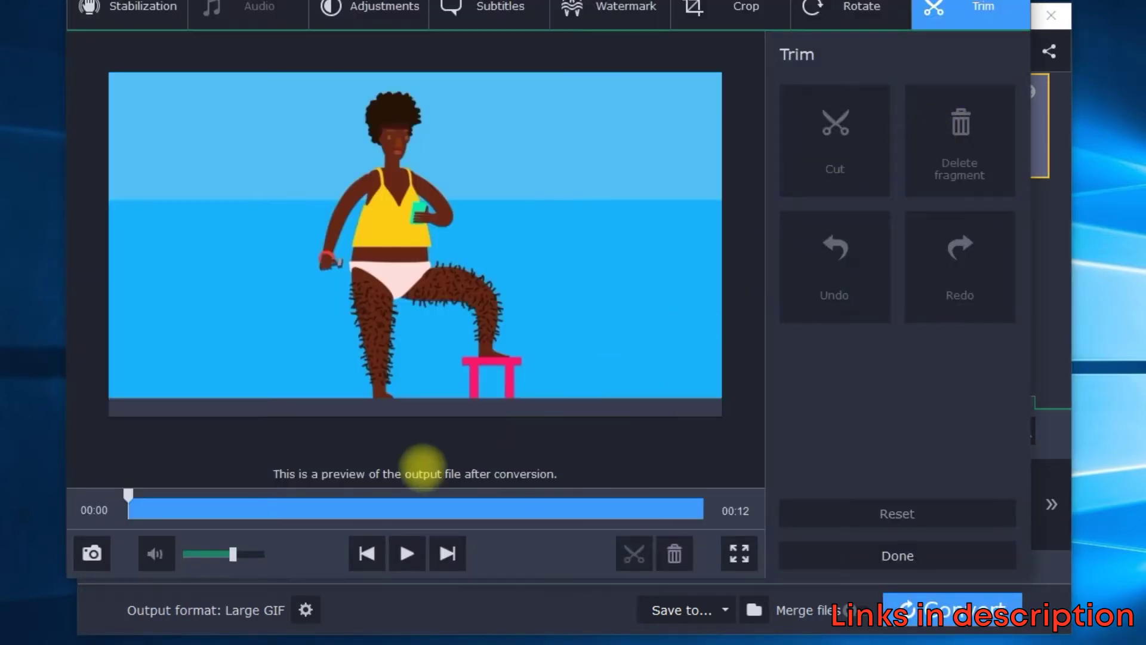
{"action": "left_click_drag", "start_coordinate": [128, 497], "coordinate": [182, 499]}
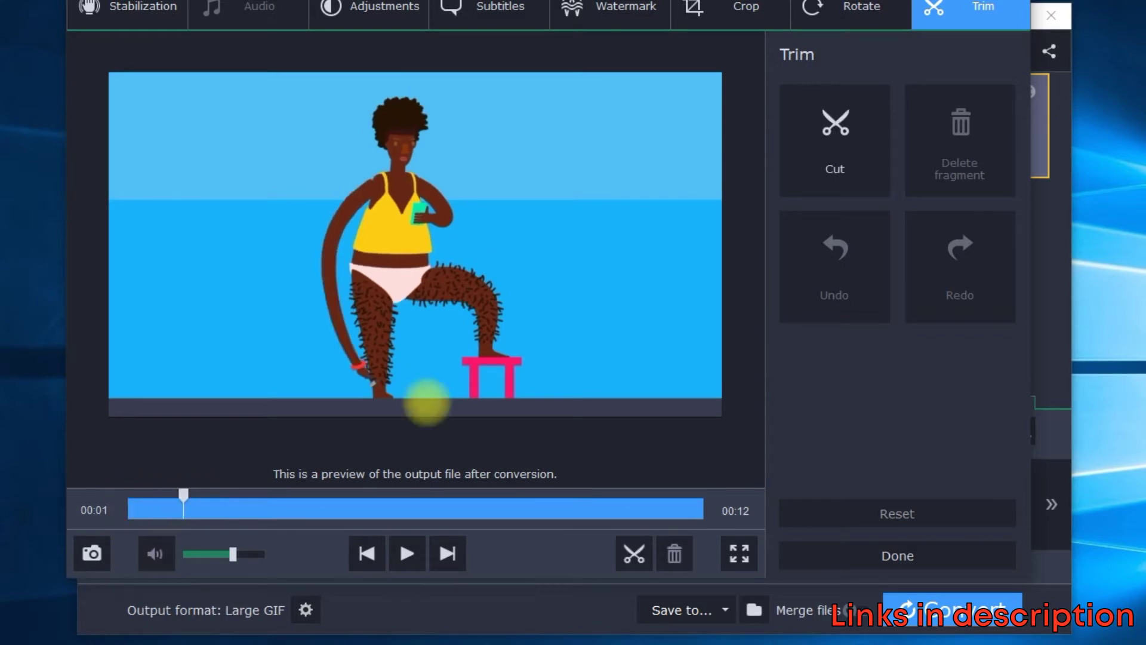
{"action": "left_click", "coordinate": [849, 139]}
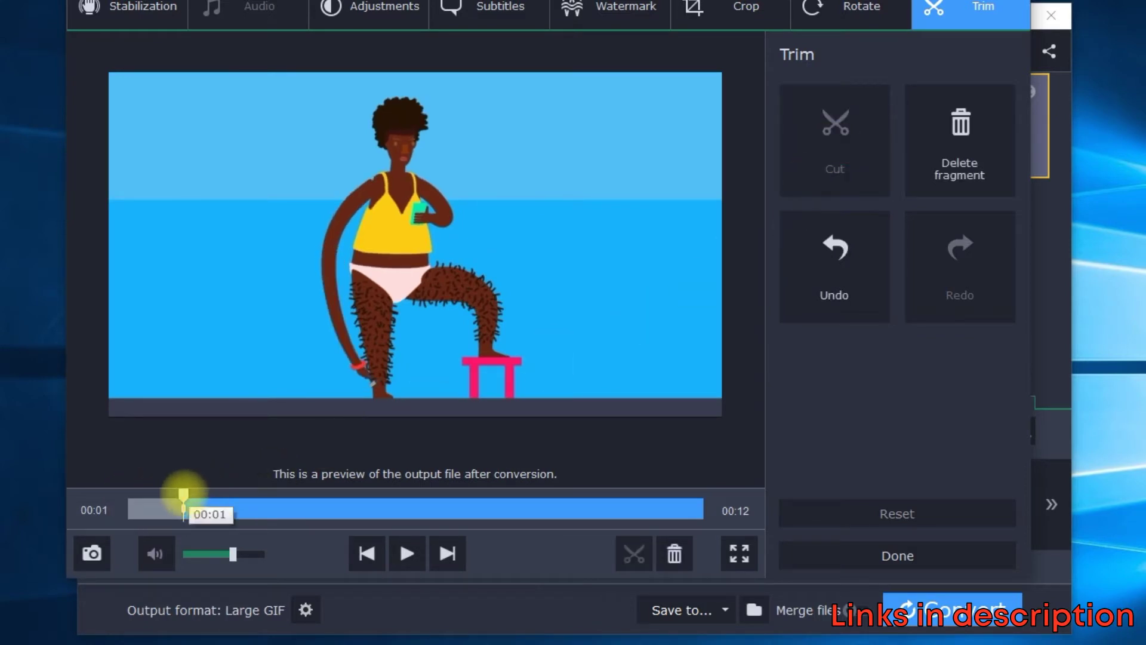
{"action": "left_click_drag", "start_coordinate": [184, 496], "coordinate": [664, 491]}
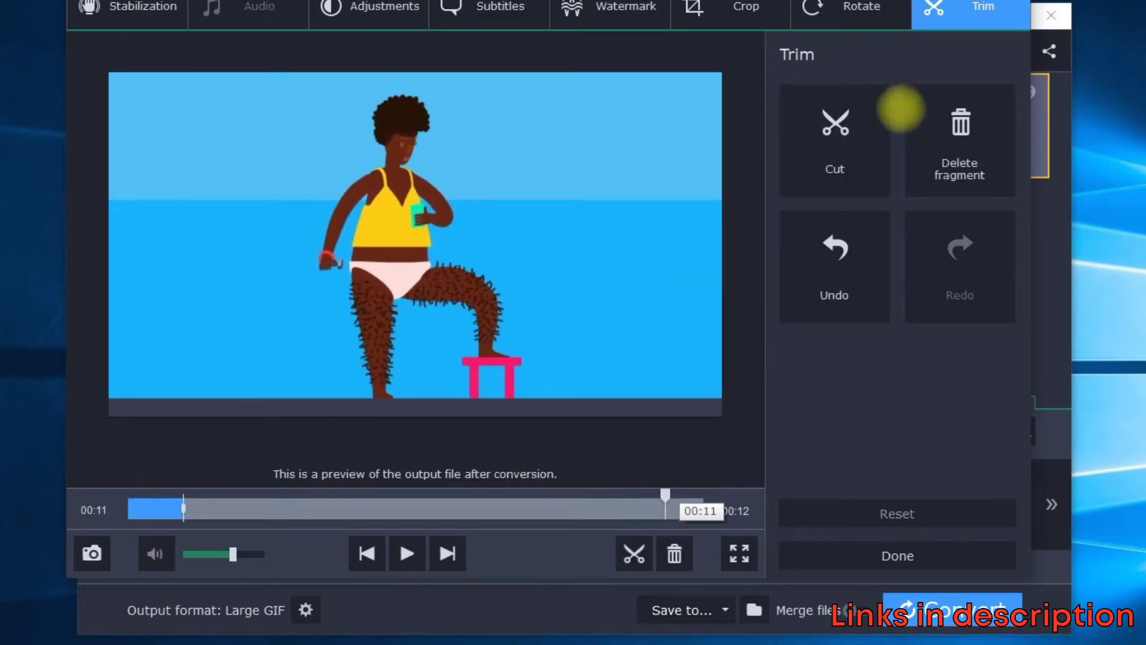
{"action": "left_click", "coordinate": [828, 143]}
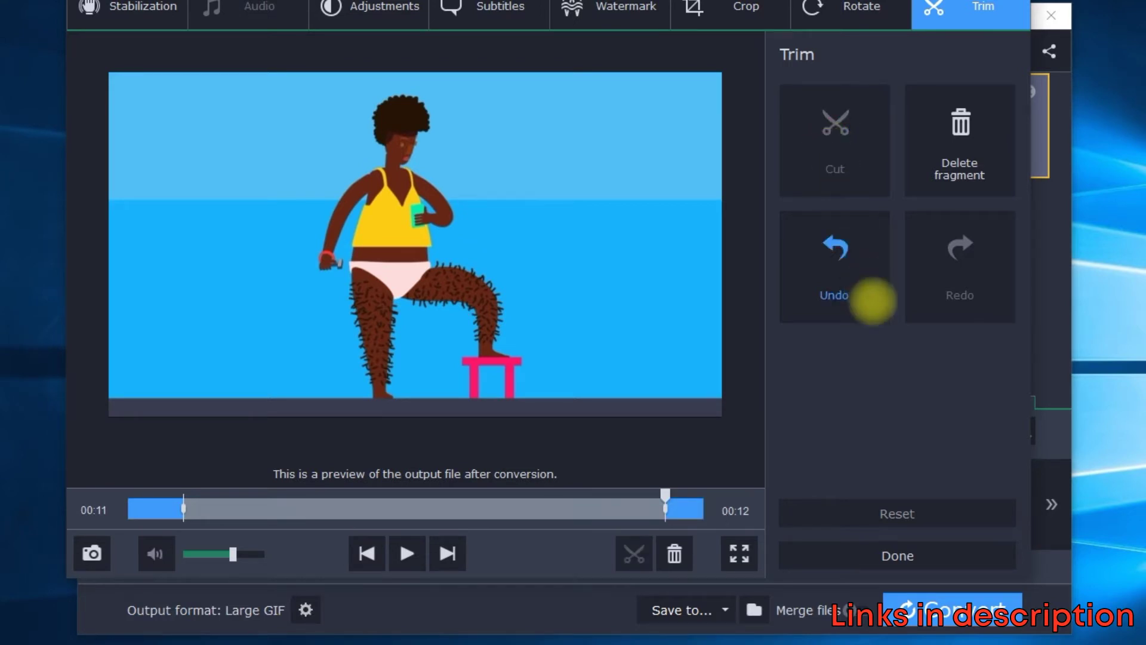
{"action": "left_click", "coordinate": [895, 554]}
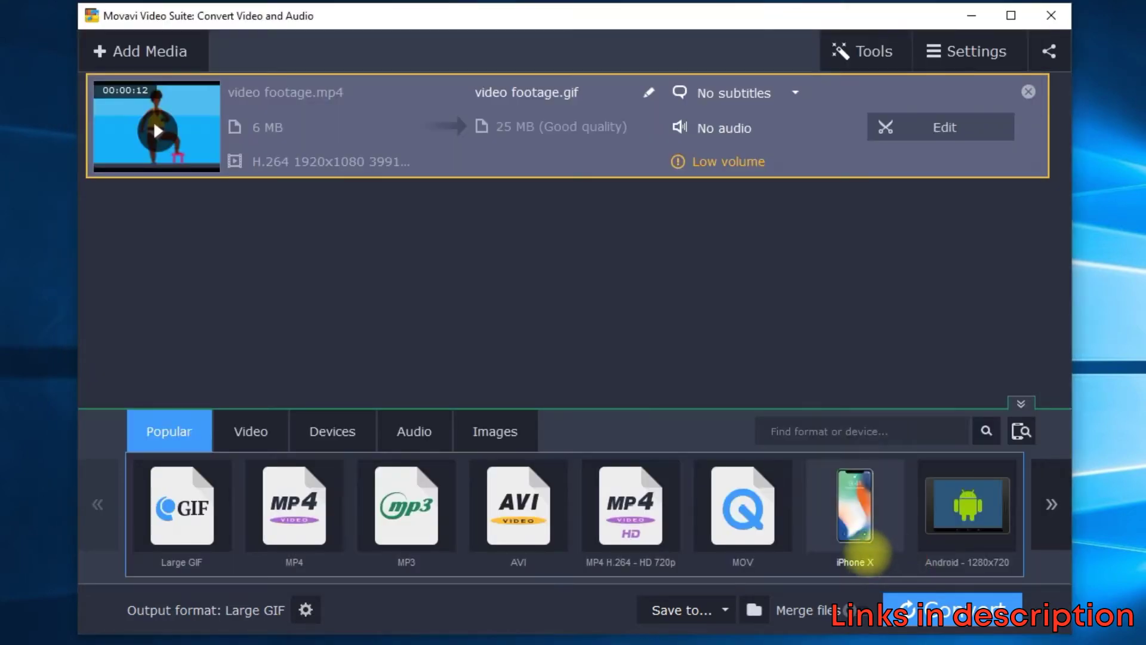
- Convert the video footage clip using the Large GIF preset (700x526)
{"action": "left_click", "coordinate": [488, 431]}
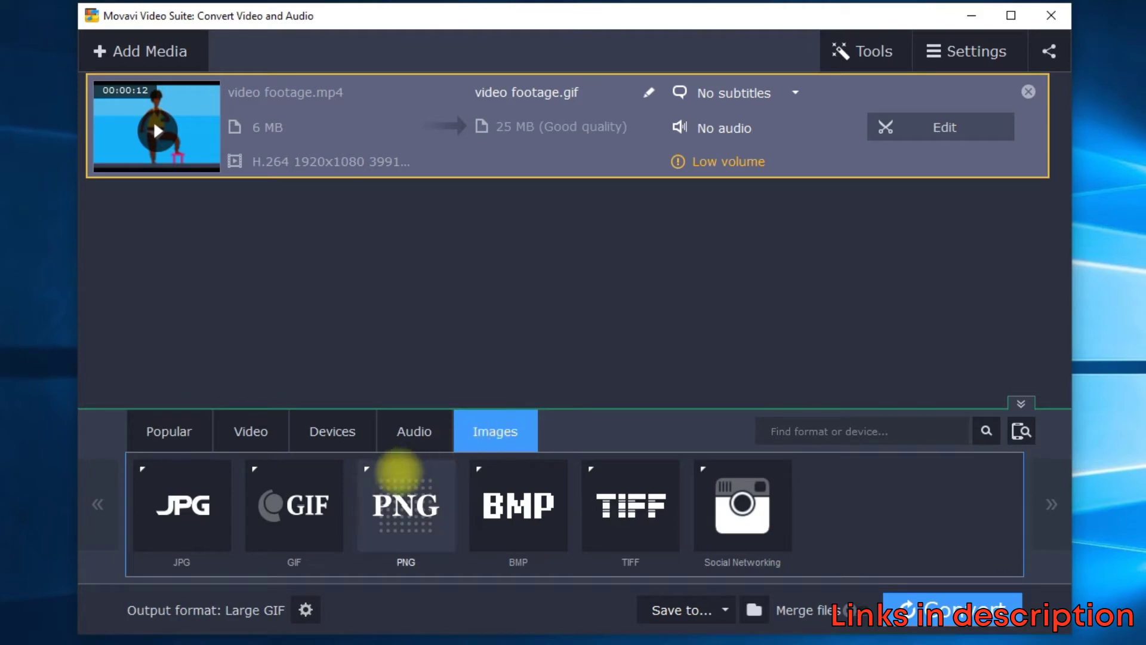
{"action": "left_click", "coordinate": [290, 507]}
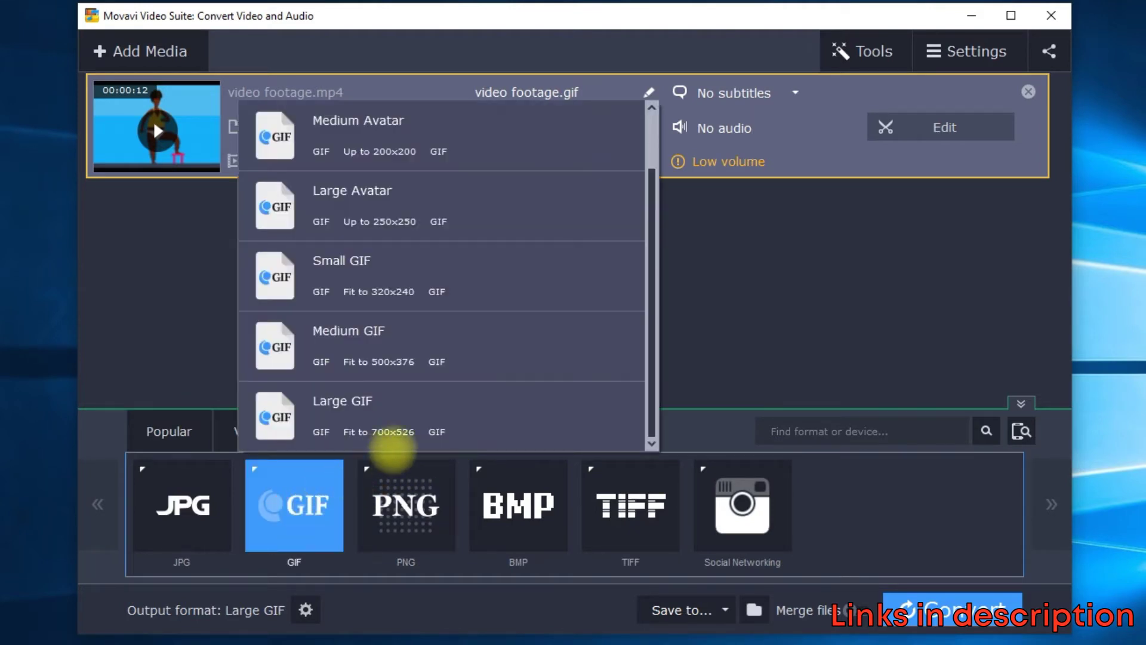
{"action": "left_click", "coordinate": [456, 409]}
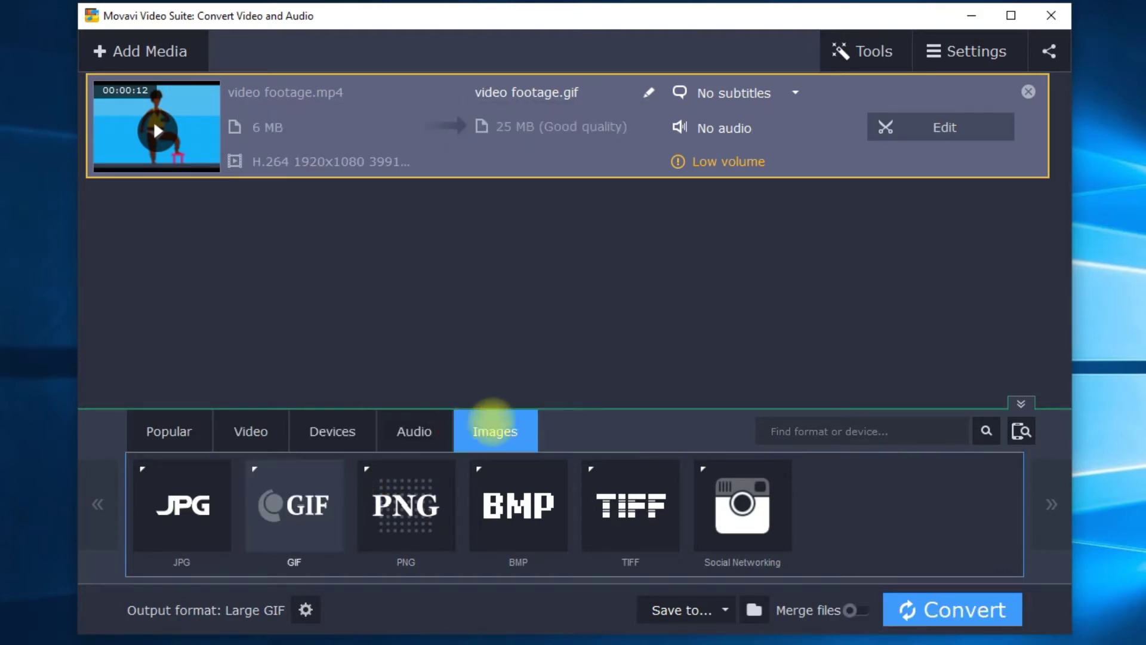
{"action": "left_click", "coordinate": [964, 610]}
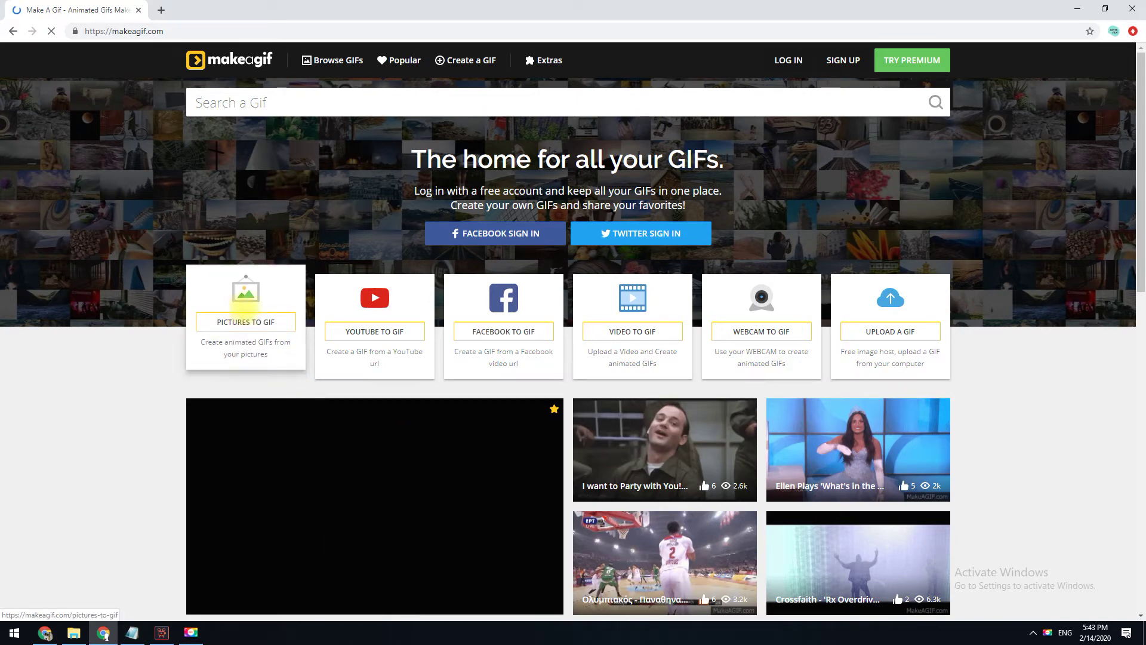
- Upload image01–image04 to Pictures to GIF and move the third image earlier
{"action": "left_click", "coordinate": [243, 289]}
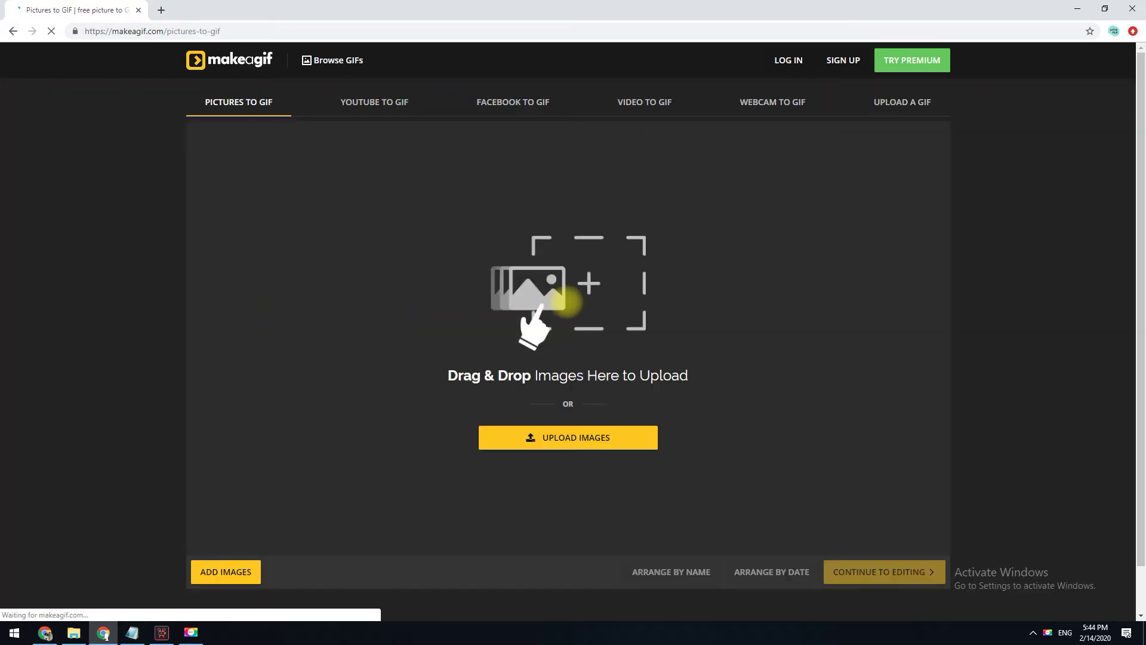
{"action": "left_click", "coordinate": [566, 302]}
{"action": "left_click_drag", "start_coordinate": [690, 294], "coordinate": [388, 212]}
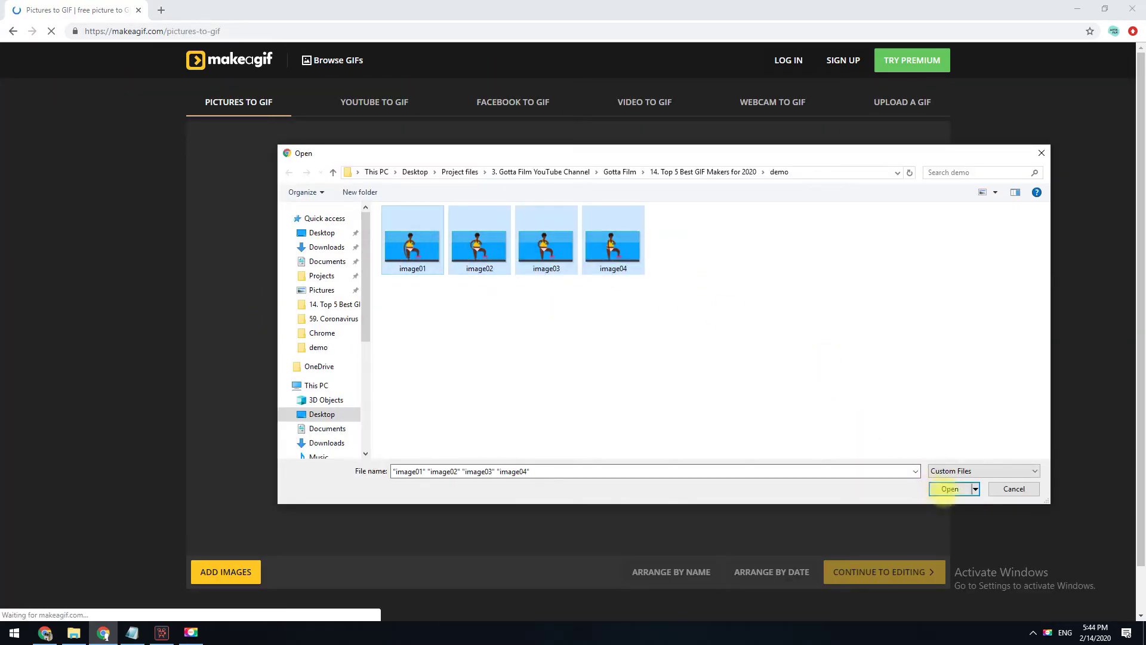
{"action": "left_click", "coordinate": [948, 489]}
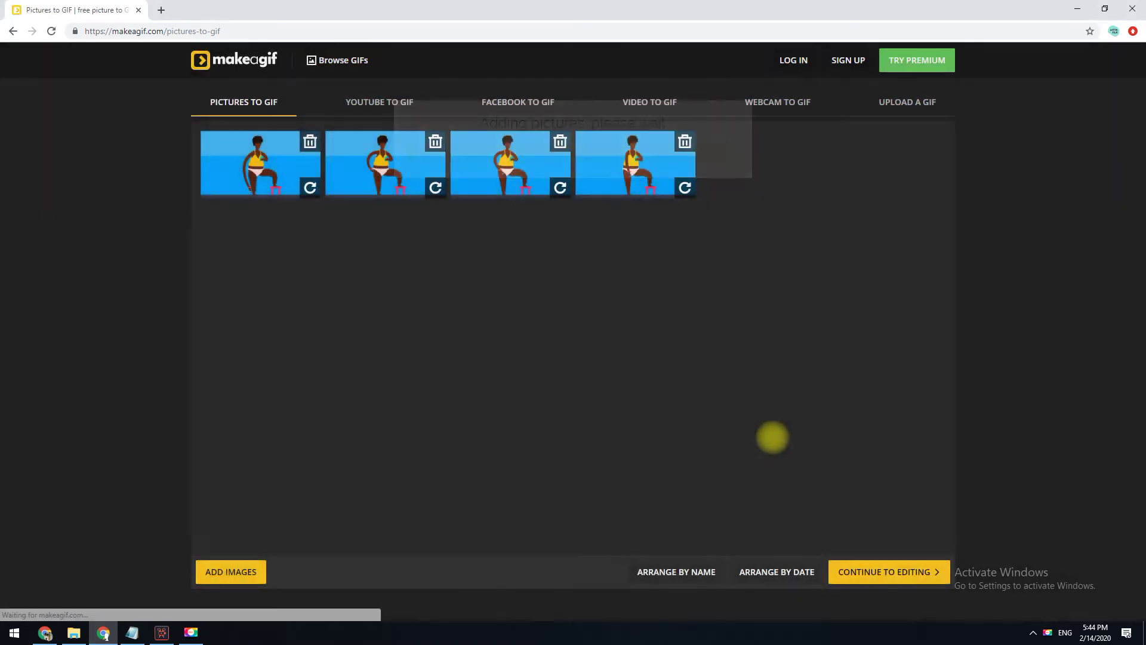
{"action": "left_click_drag", "start_coordinate": [505, 155], "coordinate": [489, 179]}
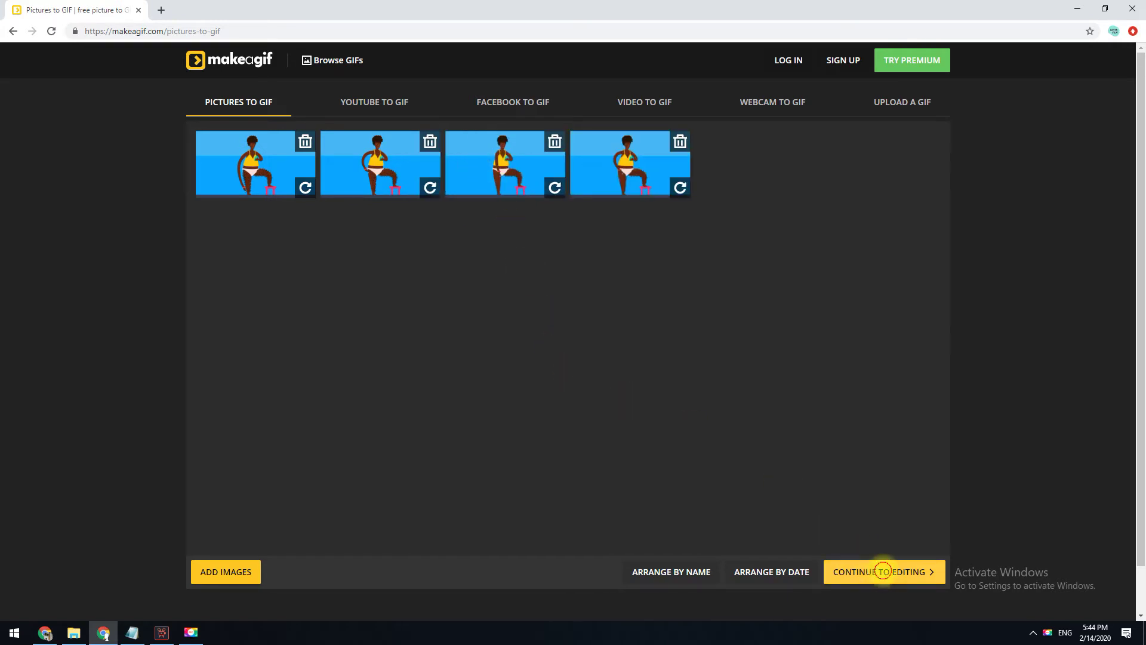
- In the editor, keep To smallest cropped resizing and slow the GIF to 490 ms delay
{"action": "left_click", "coordinate": [883, 570]}
{"action": "left_click", "coordinate": [330, 181]}
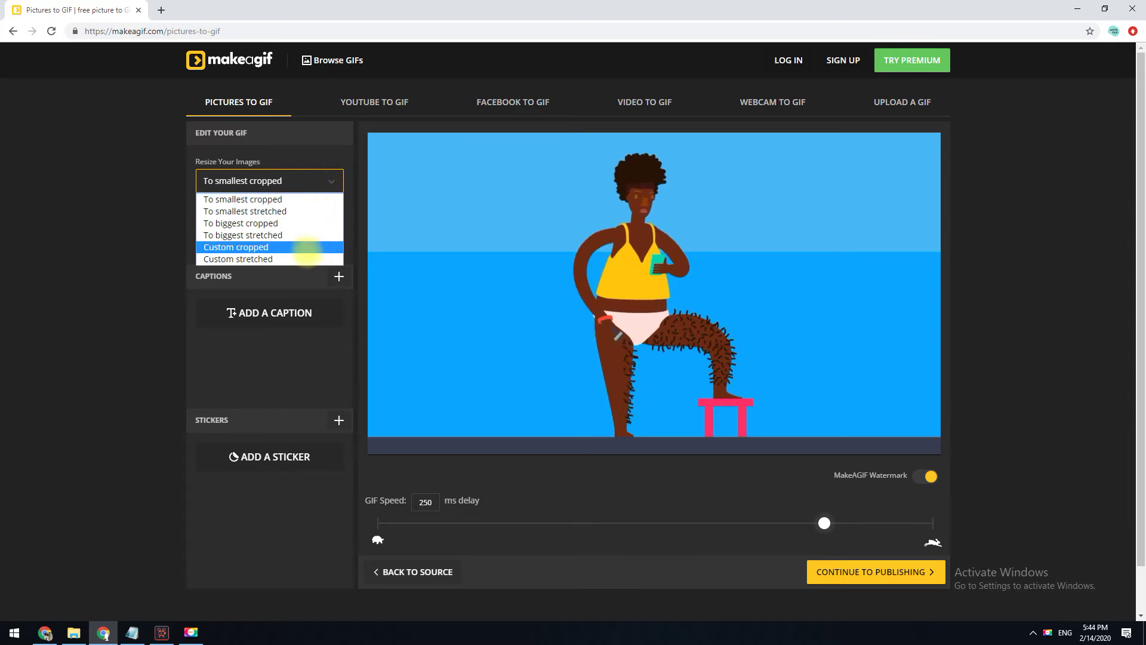
{"action": "left_click", "coordinate": [708, 491]}
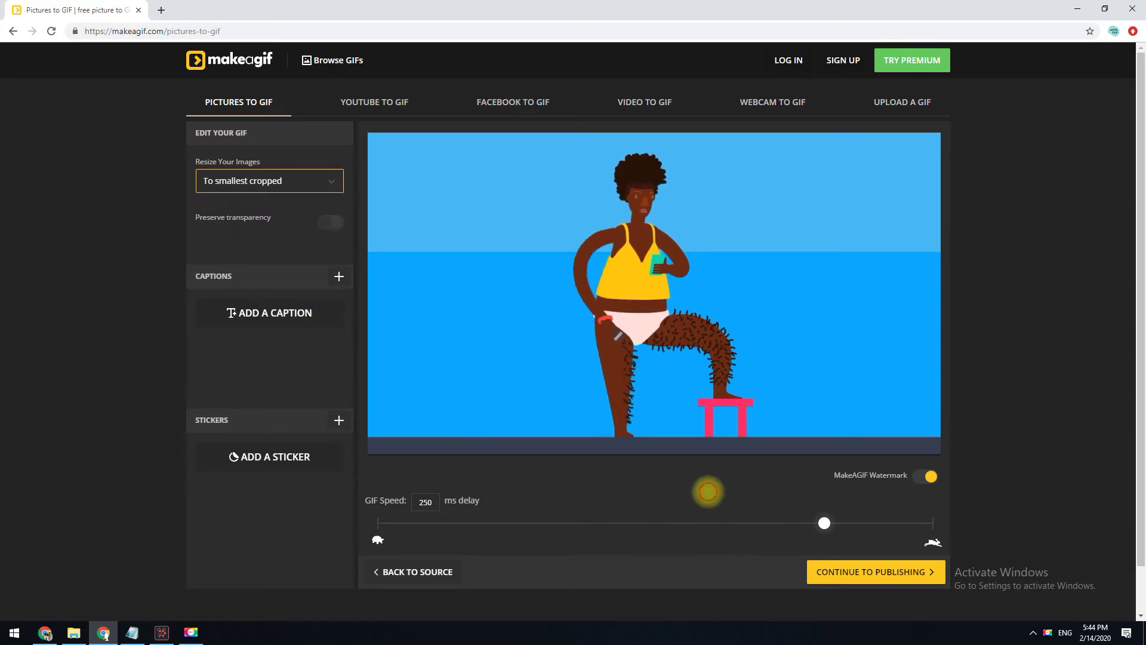
{"action": "left_click_drag", "start_coordinate": [824, 523], "coordinate": [681, 523]}
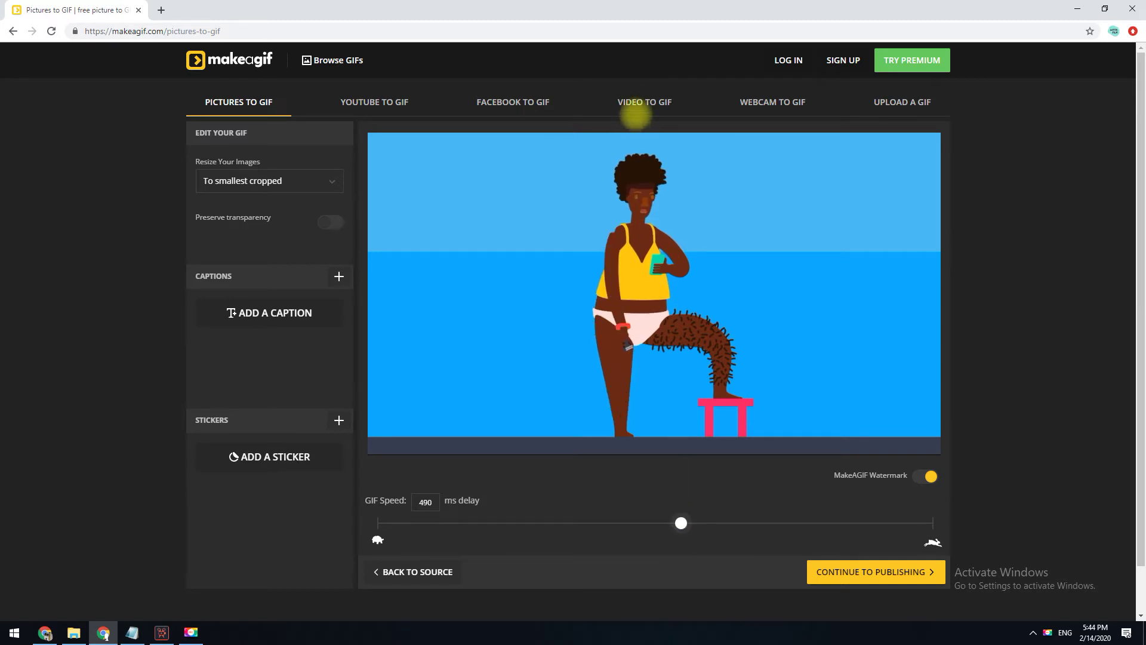
- Upload the video footage file to Video to GIF and start the GIF at 00:00:02.219
{"action": "left_click", "coordinate": [638, 103]}
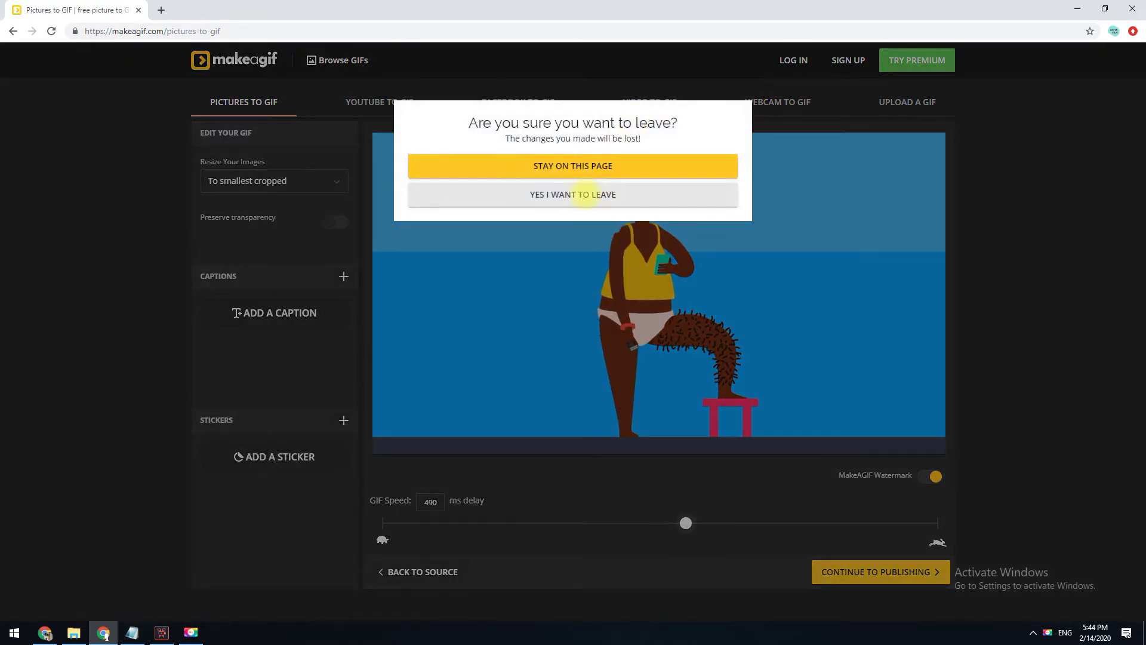
{"action": "left_click", "coordinate": [584, 195]}
{"action": "left_click", "coordinate": [584, 264]}
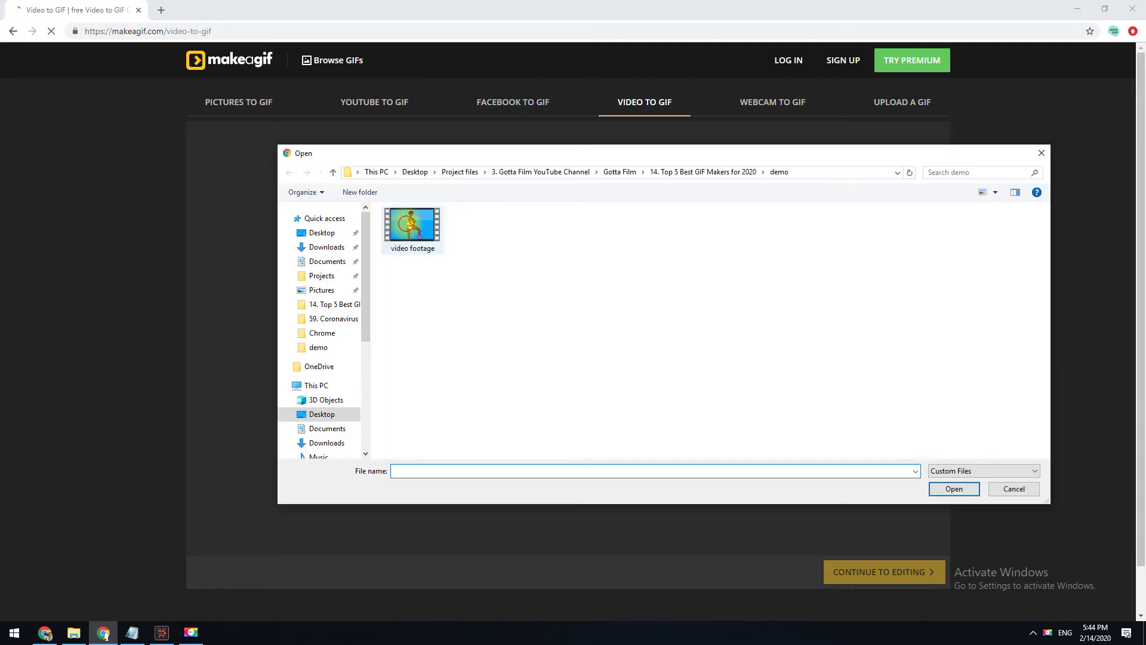
{"action": "left_click", "coordinate": [413, 227]}
{"action": "left_click", "coordinate": [950, 490]}
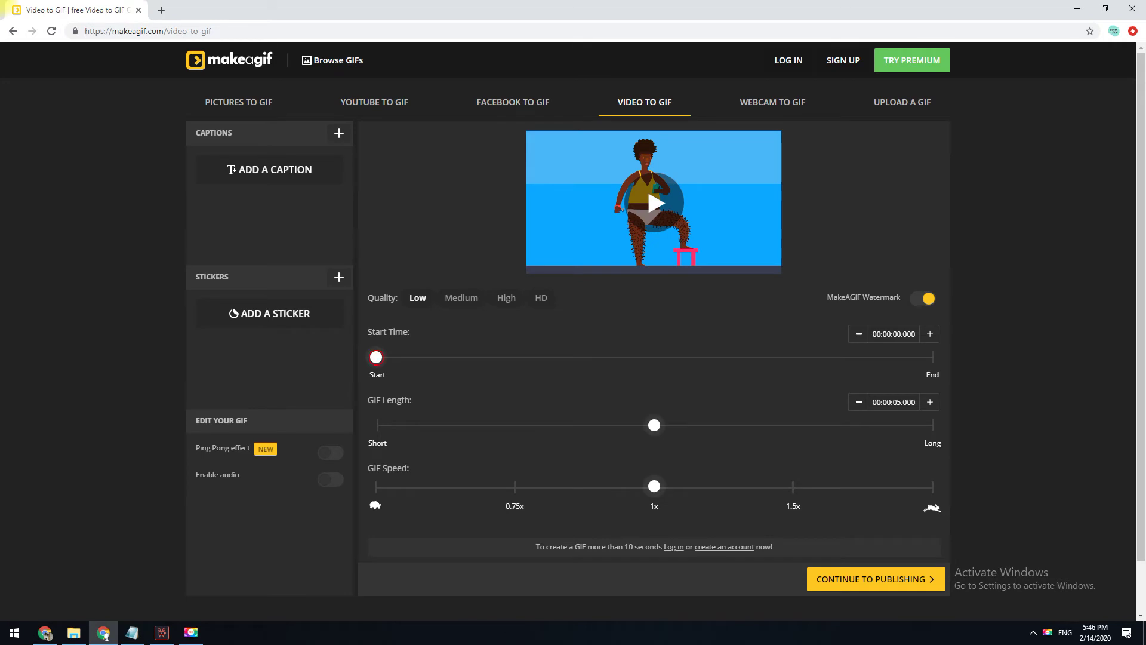
{"action": "left_click_drag", "start_coordinate": [376, 357], "coordinate": [488, 357]}
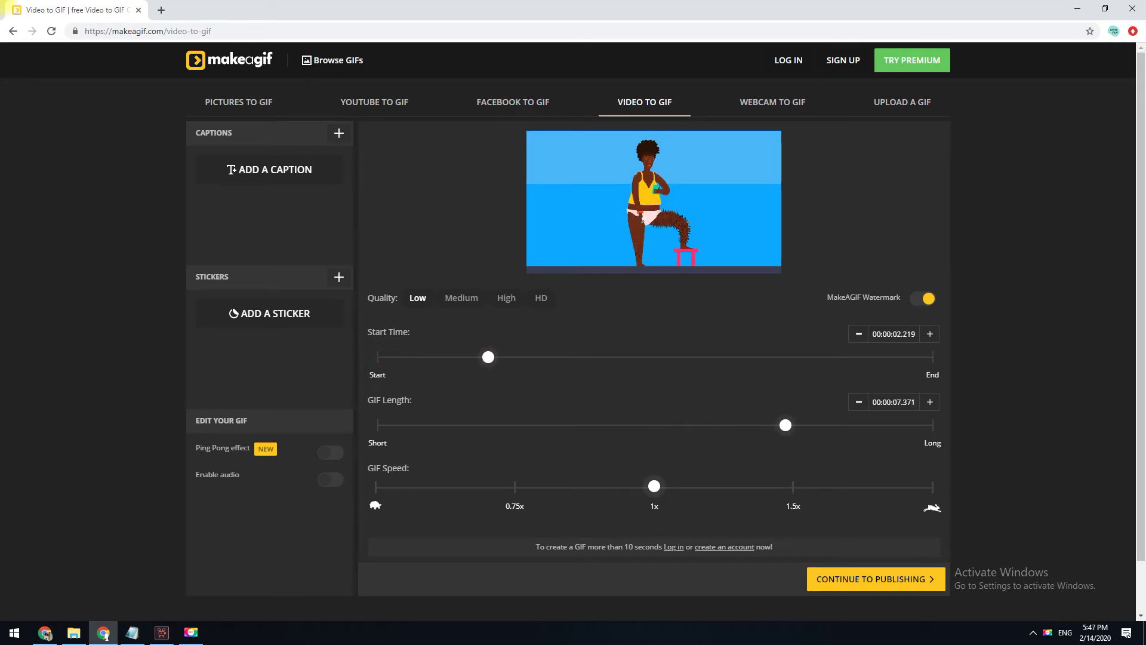
- Add the caption 'H', file the GIF under action GIFs, and create it
{"action": "left_click", "coordinate": [269, 170]}
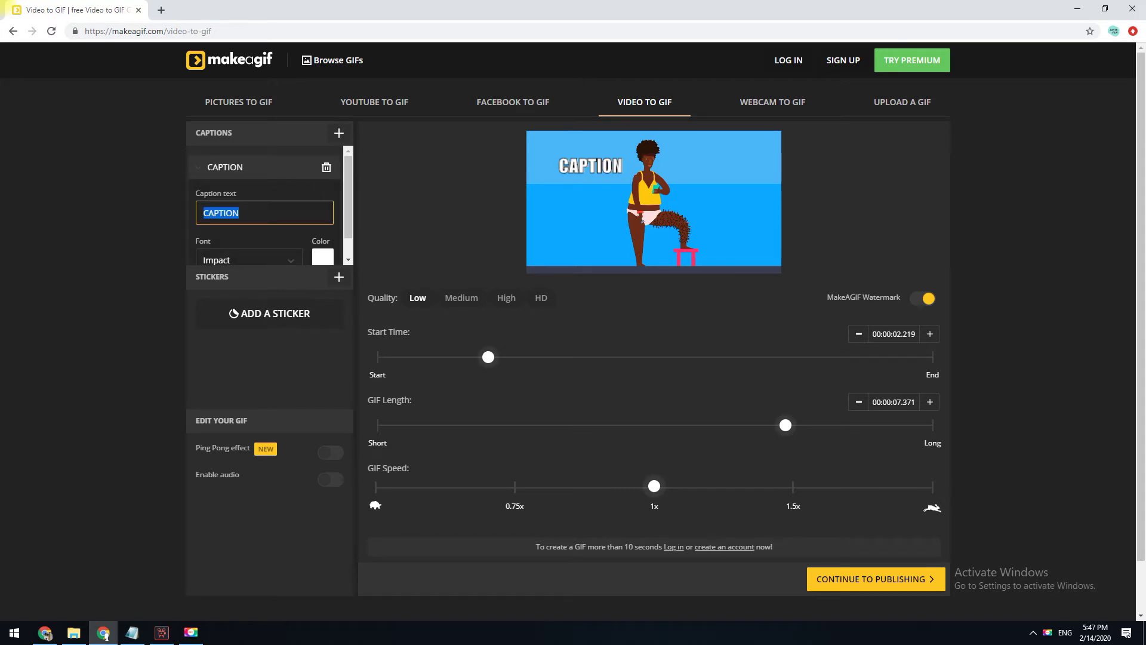
{"action": "type", "text": "Hello"}
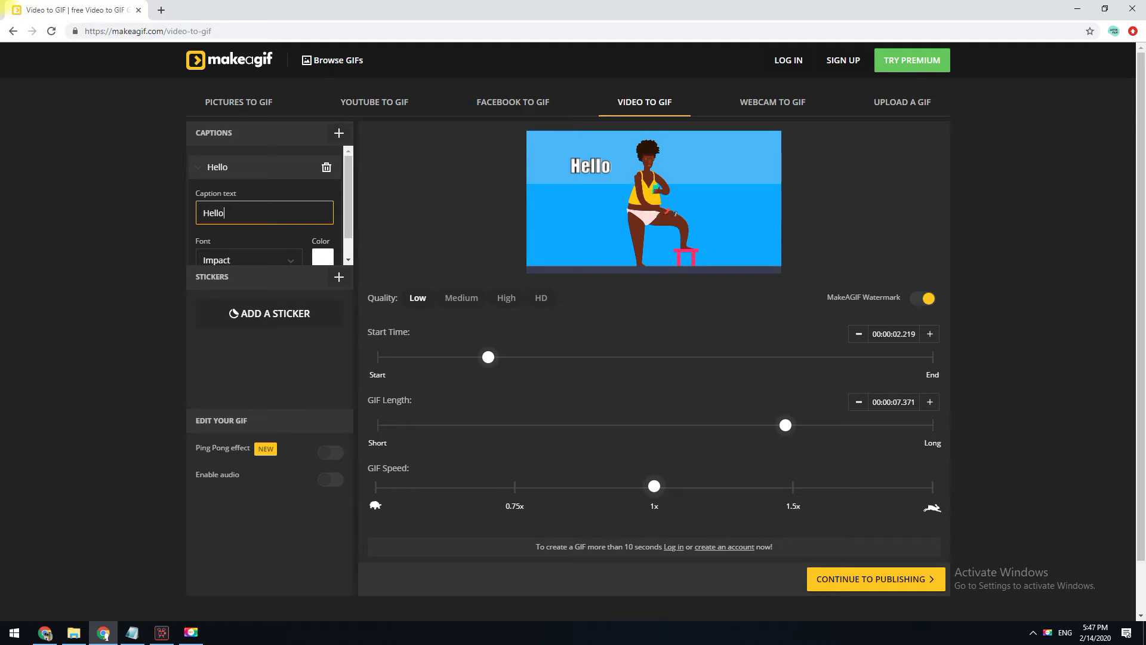
{"action": "key", "text": "Return"}
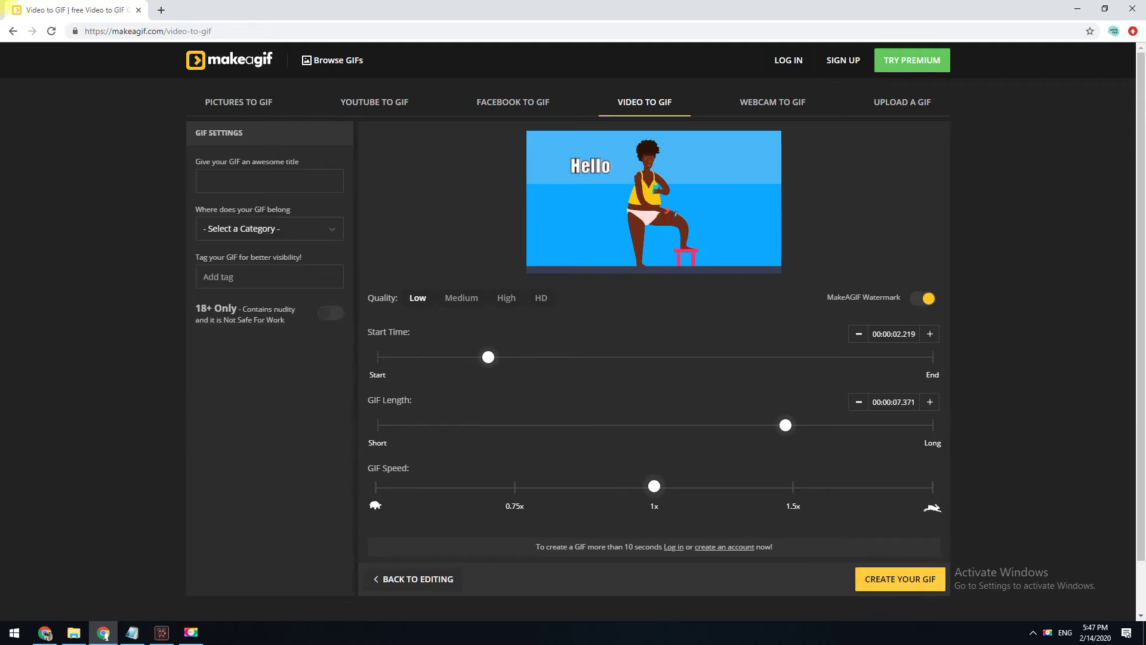
{"action": "left_click", "coordinate": [269, 228]}
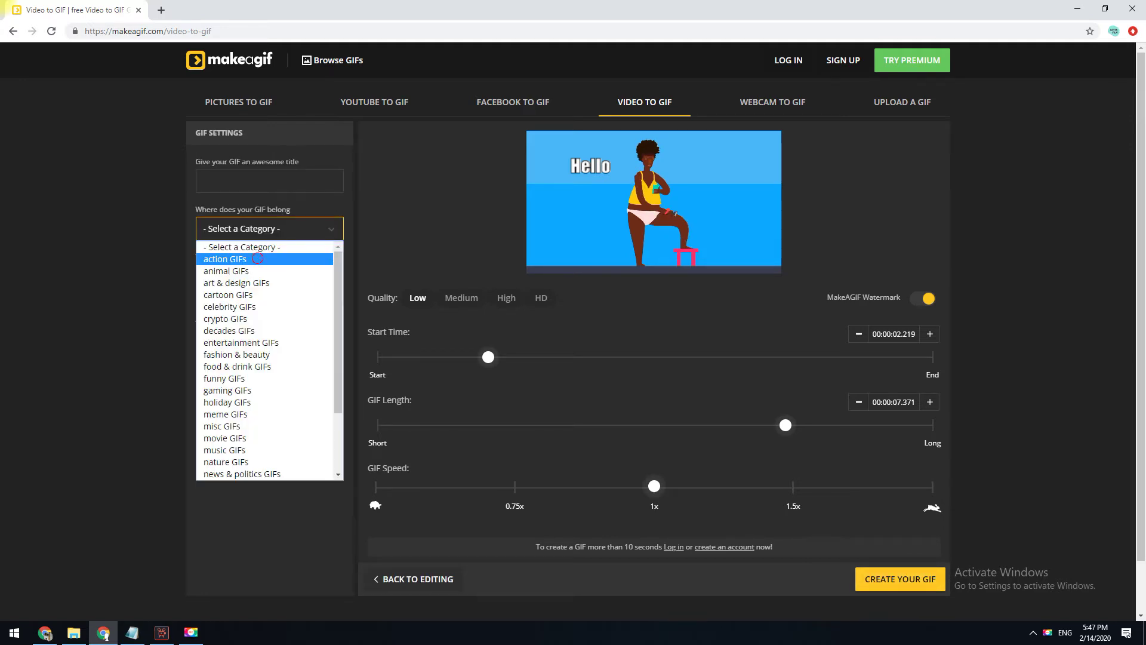
{"action": "left_click", "coordinate": [257, 258]}
{"action": "left_click", "coordinate": [895, 579]}
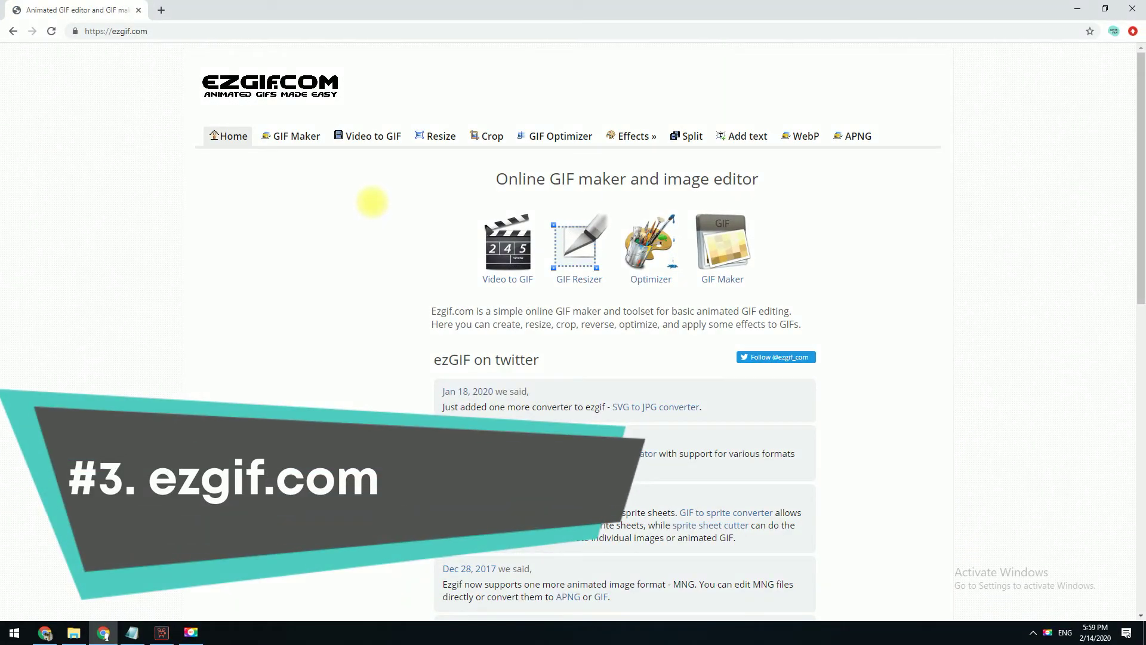
- Upload image01, image02 and image03 as frames in ezgif's GIF Maker
{"action": "left_click", "coordinate": [296, 136]}
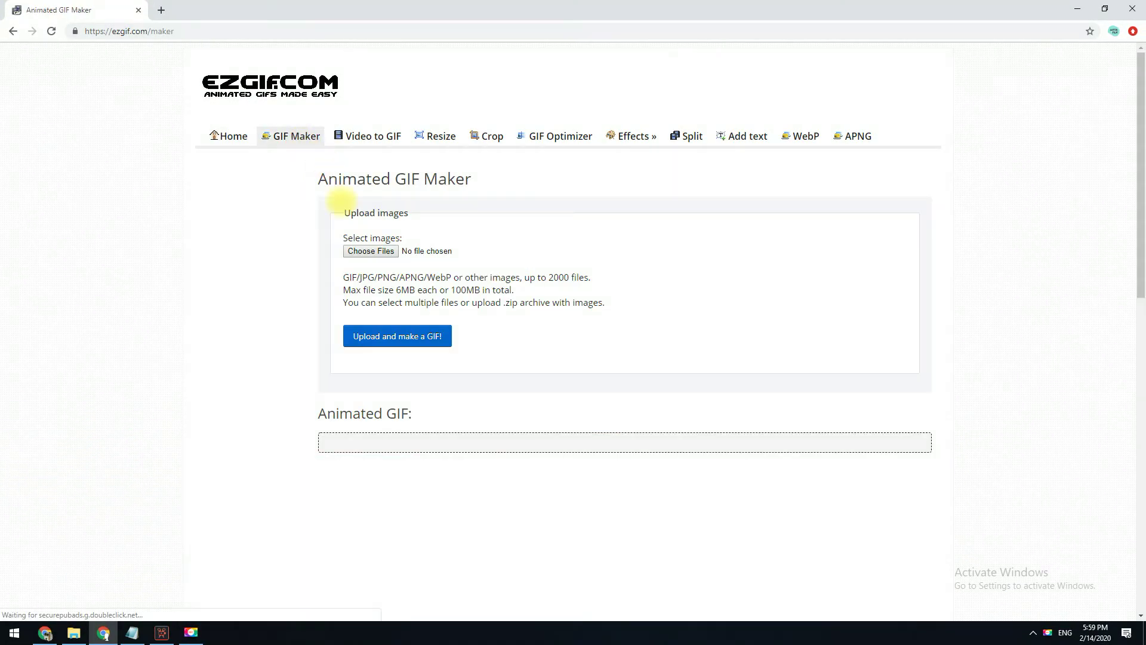
{"action": "left_click", "coordinate": [372, 251]}
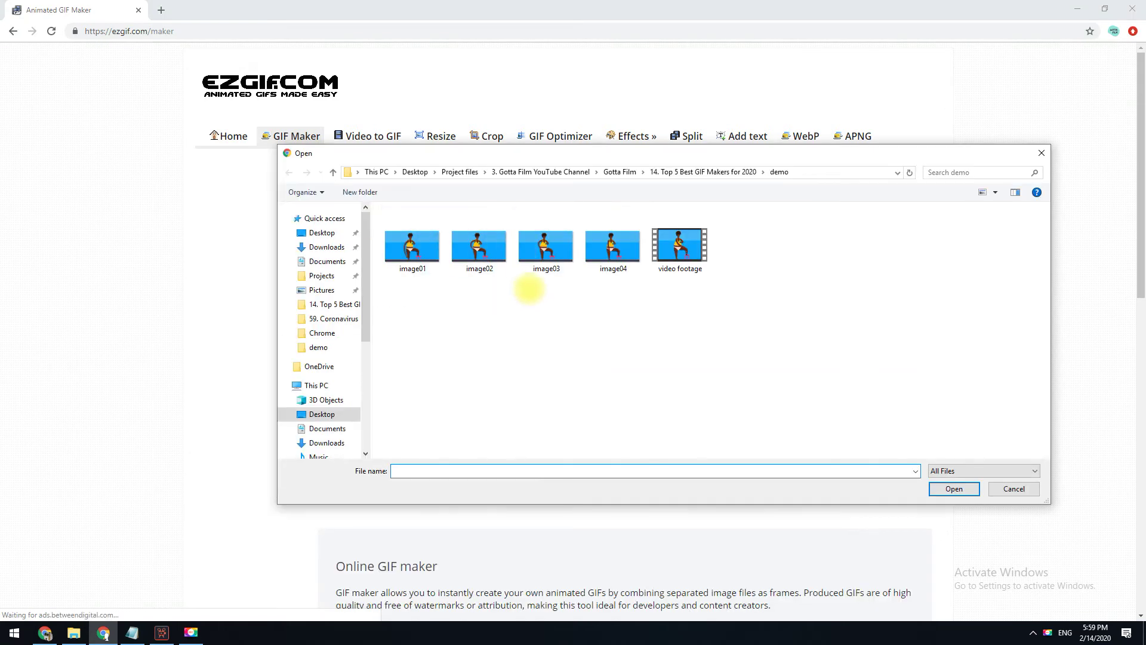
{"action": "left_click_drag", "start_coordinate": [530, 292], "coordinate": [415, 244]}
{"action": "left_click", "coordinate": [950, 488]}
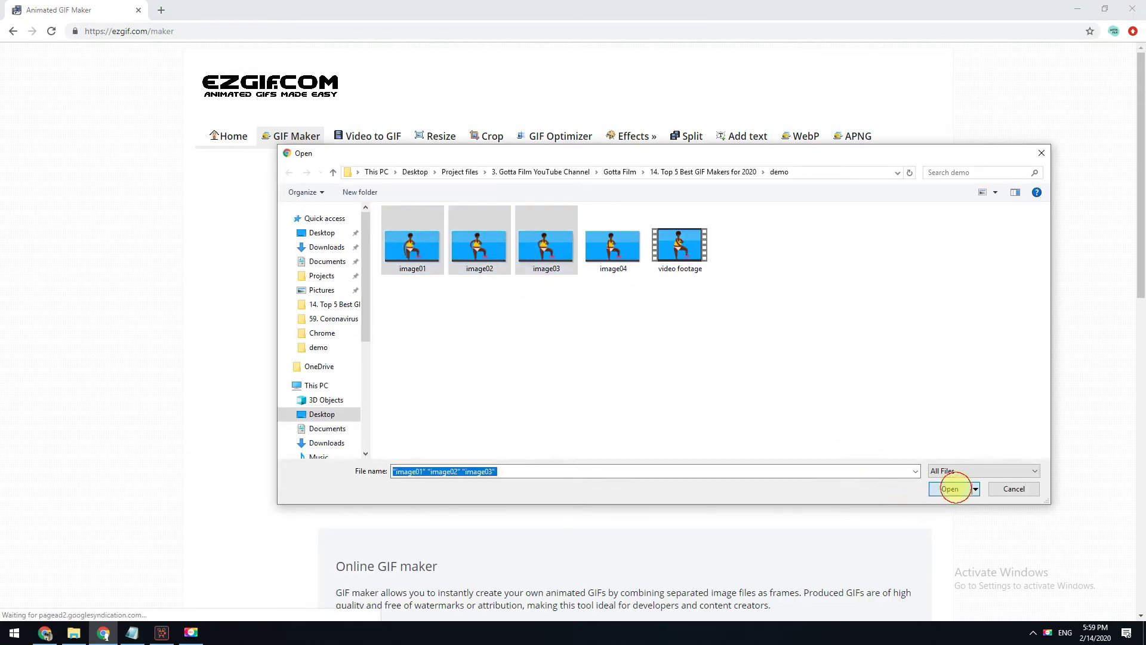
{"action": "left_click", "coordinate": [399, 336]}
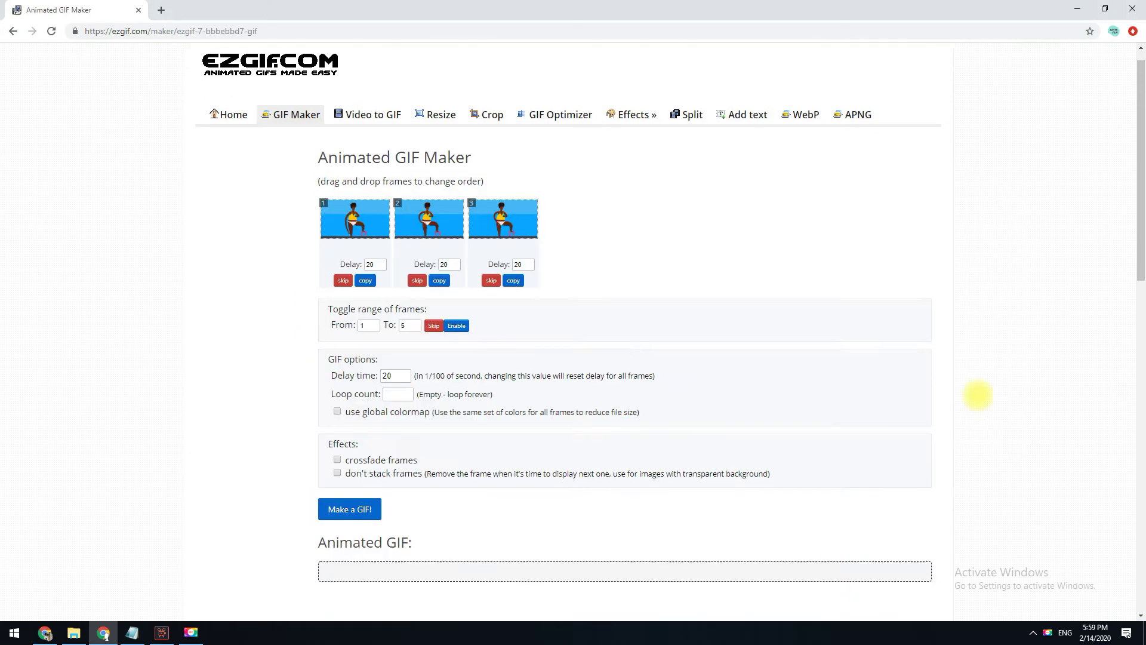
- Make the GIF and scroll down to the three-frame 1200×675 result
{"action": "scroll", "coordinate": [977, 391], "scroll_direction": "down", "scroll_amount": 2}
{"action": "left_click", "coordinate": [350, 411]}
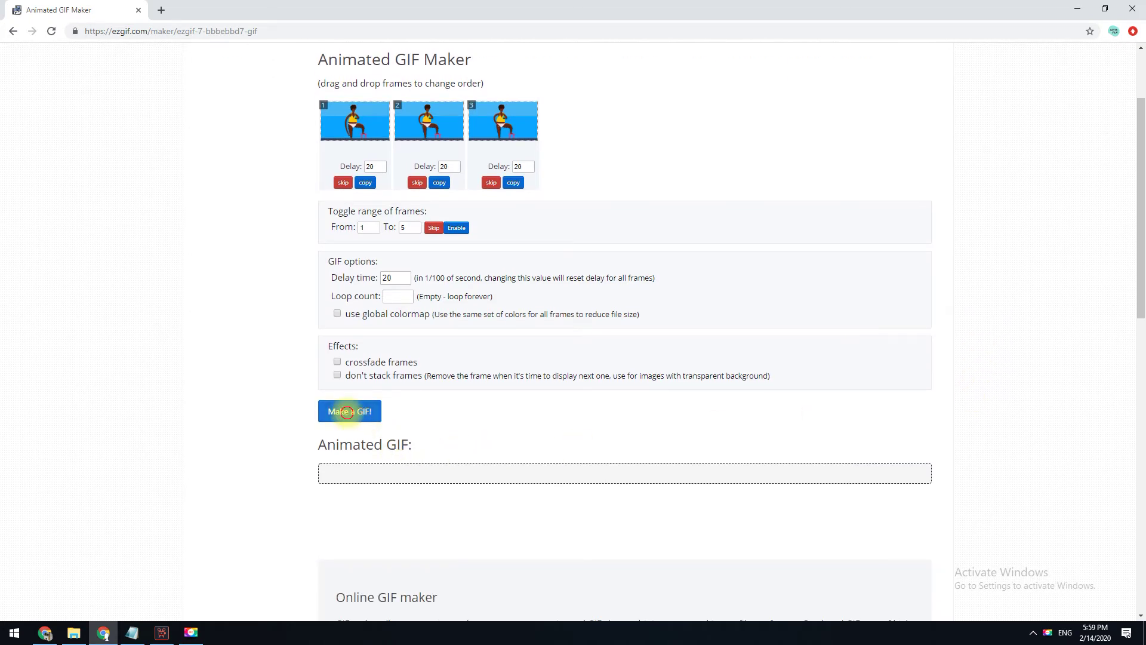
{"action": "scroll", "coordinate": [1028, 465], "scroll_direction": "down", "scroll_amount": 4}
{"action": "scroll", "coordinate": [1028, 464], "scroll_direction": "down", "scroll_amount": 1}
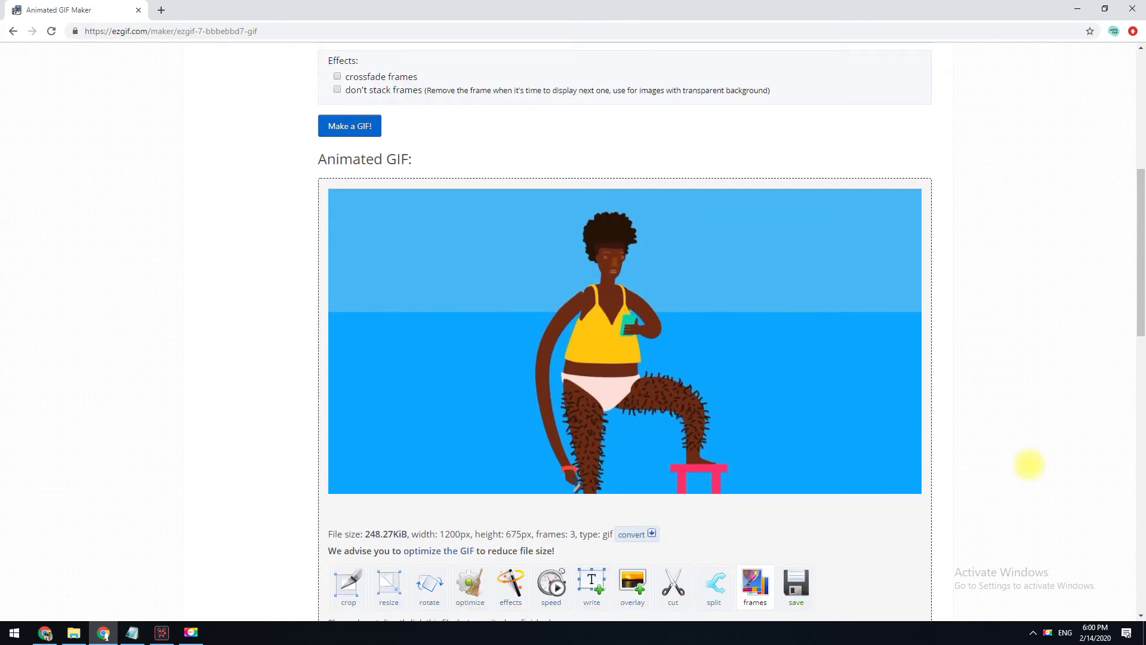
{"action": "scroll", "coordinate": [1029, 465], "scroll_direction": "down", "scroll_amount": 1}
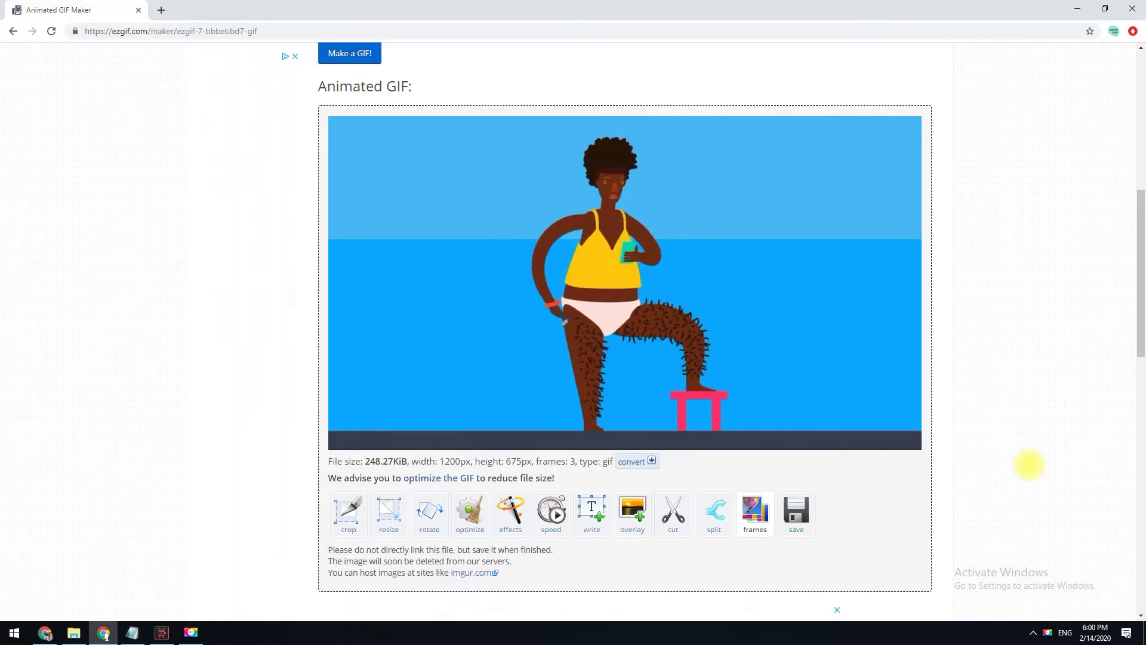
{"action": "left_click_drag", "start_coordinate": [1138, 327], "coordinate": [1139, 190]}
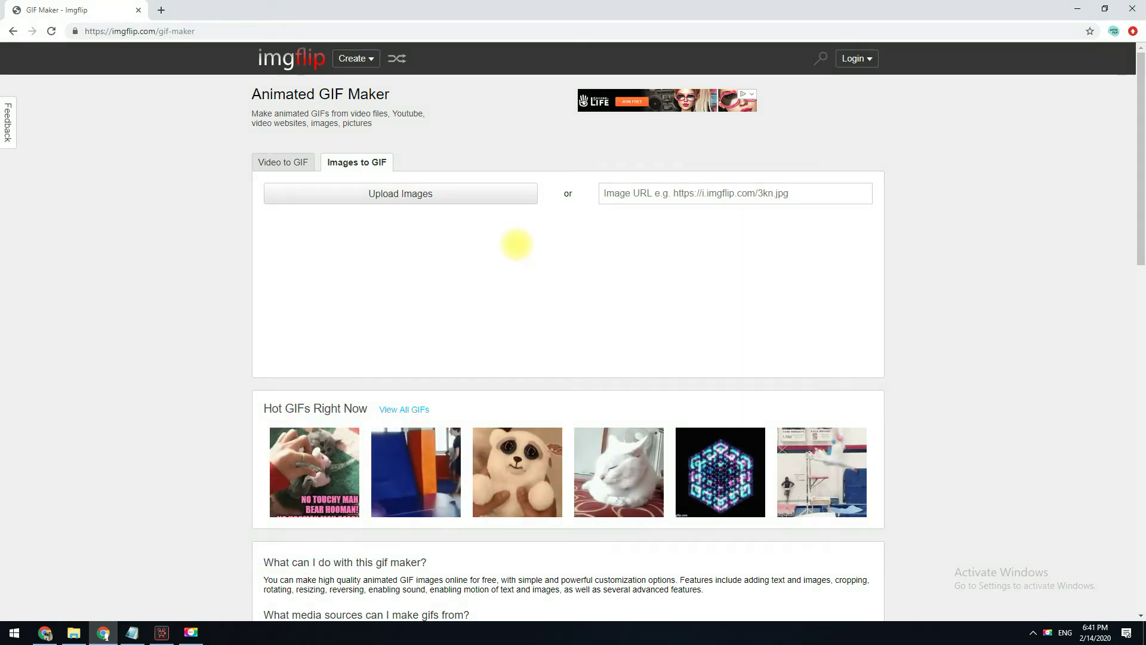
- Return to the Images to GIF tab and upload image01 through image04 as frames
{"action": "left_click", "coordinate": [288, 160]}
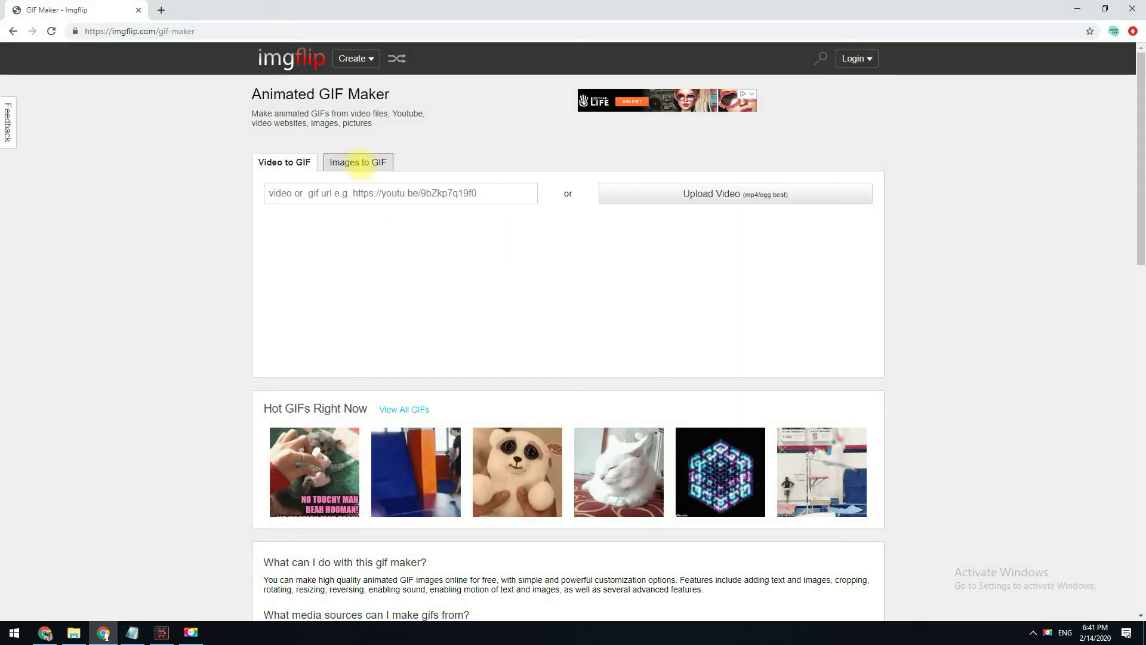
{"action": "left_click", "coordinate": [358, 162]}
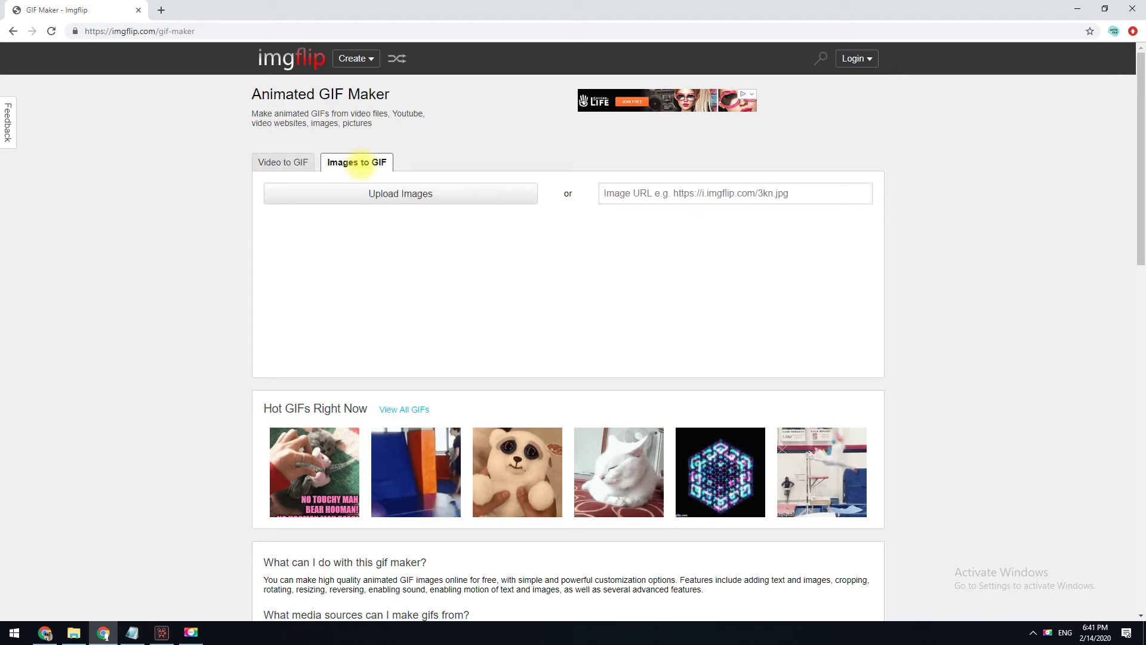
{"action": "left_click", "coordinate": [414, 194]}
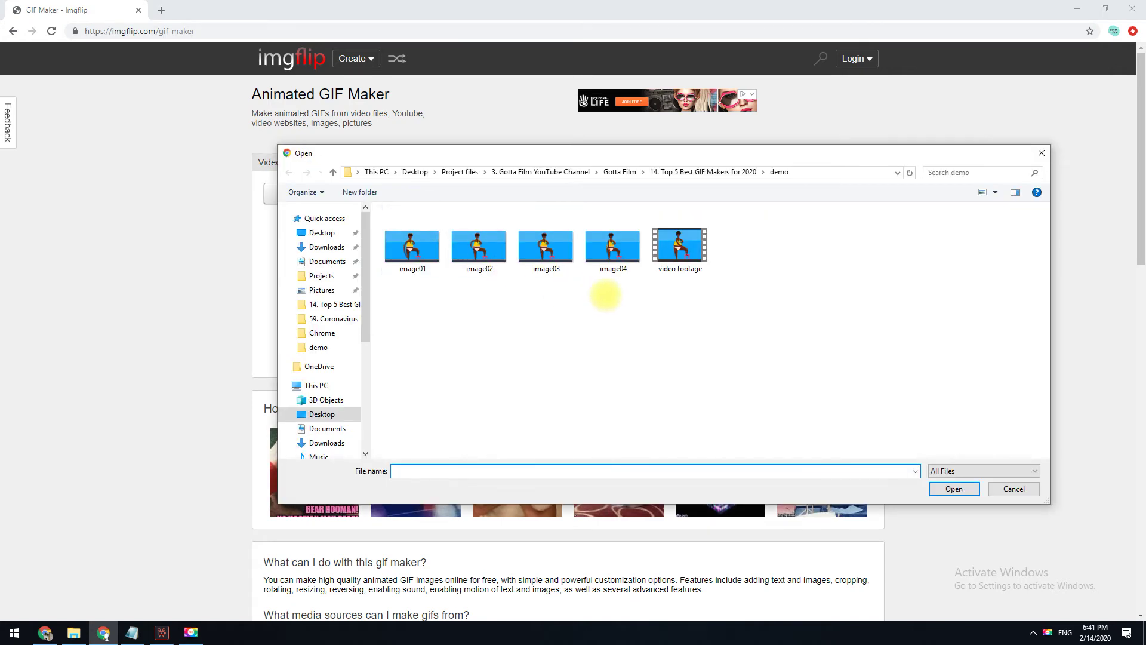
{"action": "left_click_drag", "start_coordinate": [641, 305], "coordinate": [385, 209]}
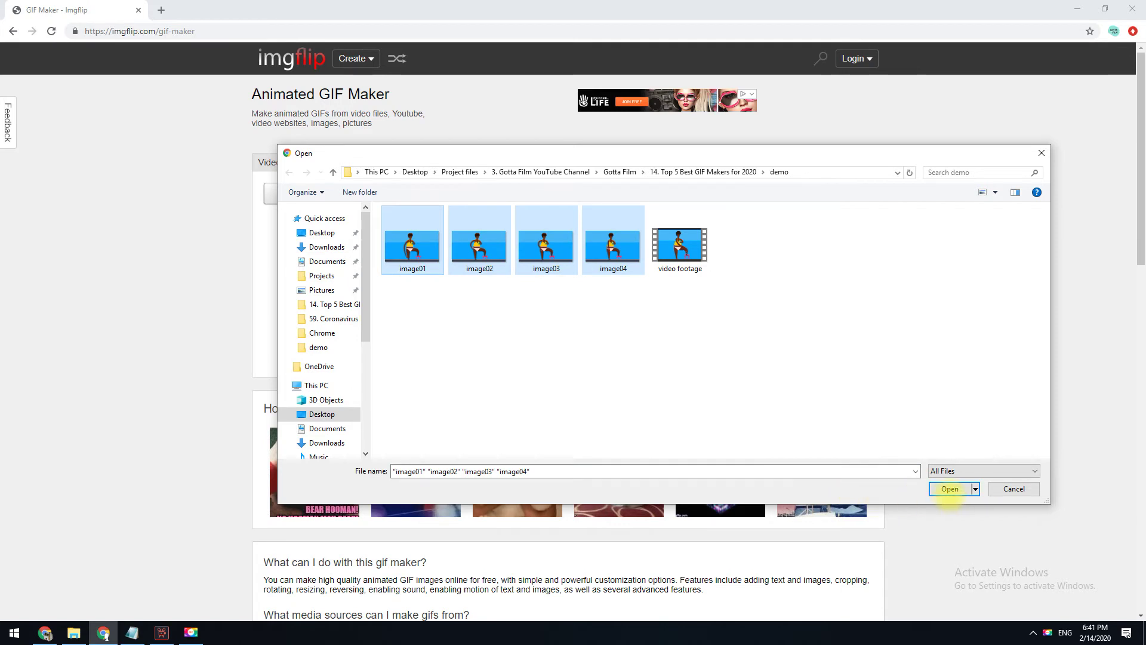
{"action": "left_click", "coordinate": [950, 490]}
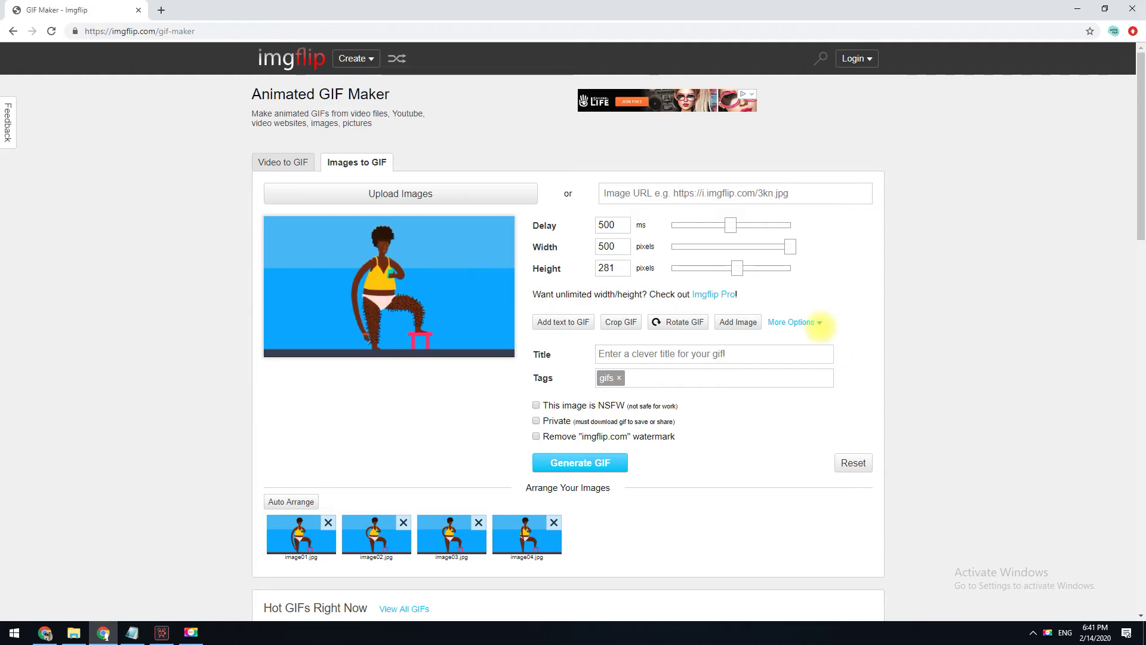
- Show and hide the extra options, then generate the 4-frame 500x281 GIF
{"action": "left_click", "coordinate": [819, 323]}
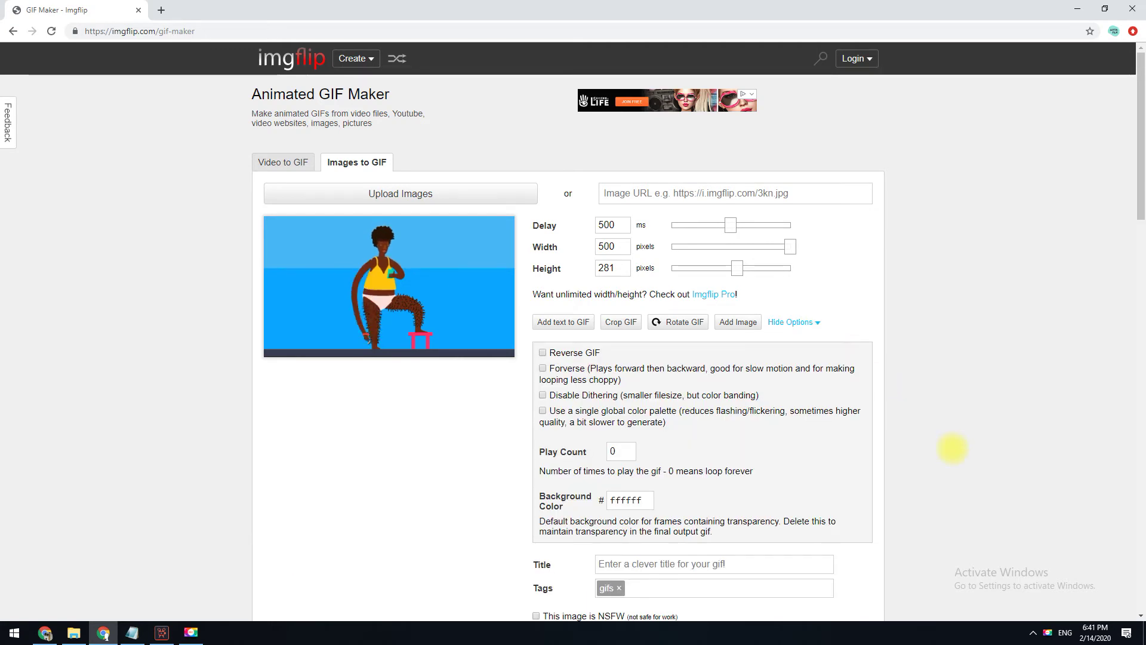
{"action": "left_click", "coordinate": [801, 321]}
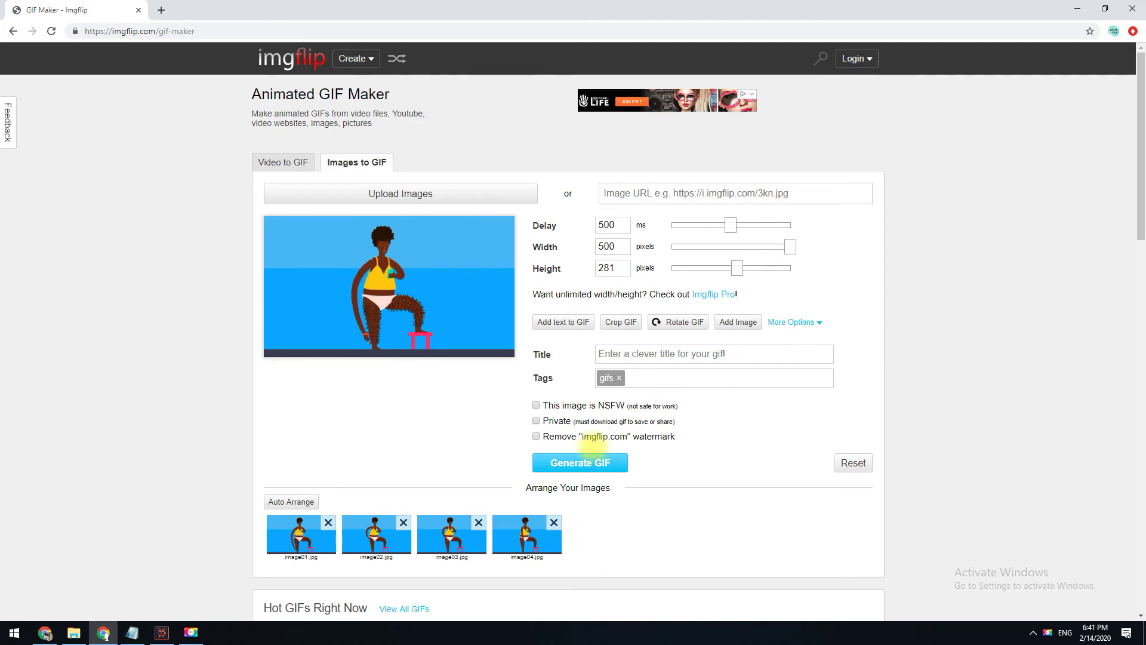
{"action": "left_click", "coordinate": [578, 463]}
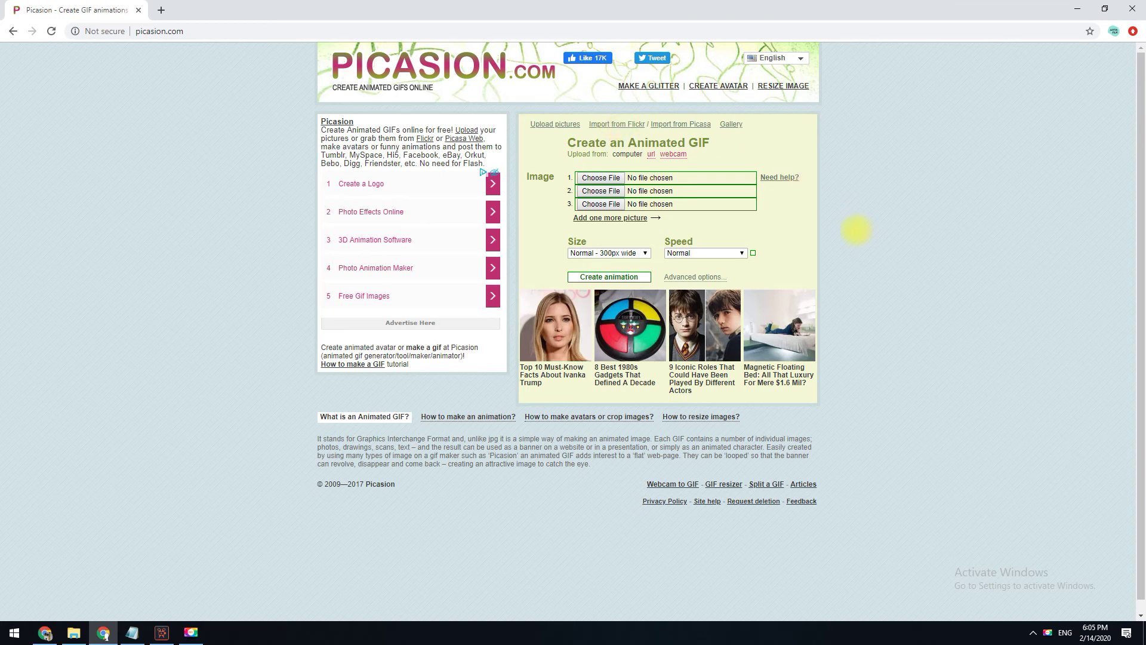
- Choose image01, image02 and image03 as Picasion's first, second and third frames
{"action": "left_click", "coordinate": [601, 178]}
{"action": "left_click", "coordinate": [419, 244]}
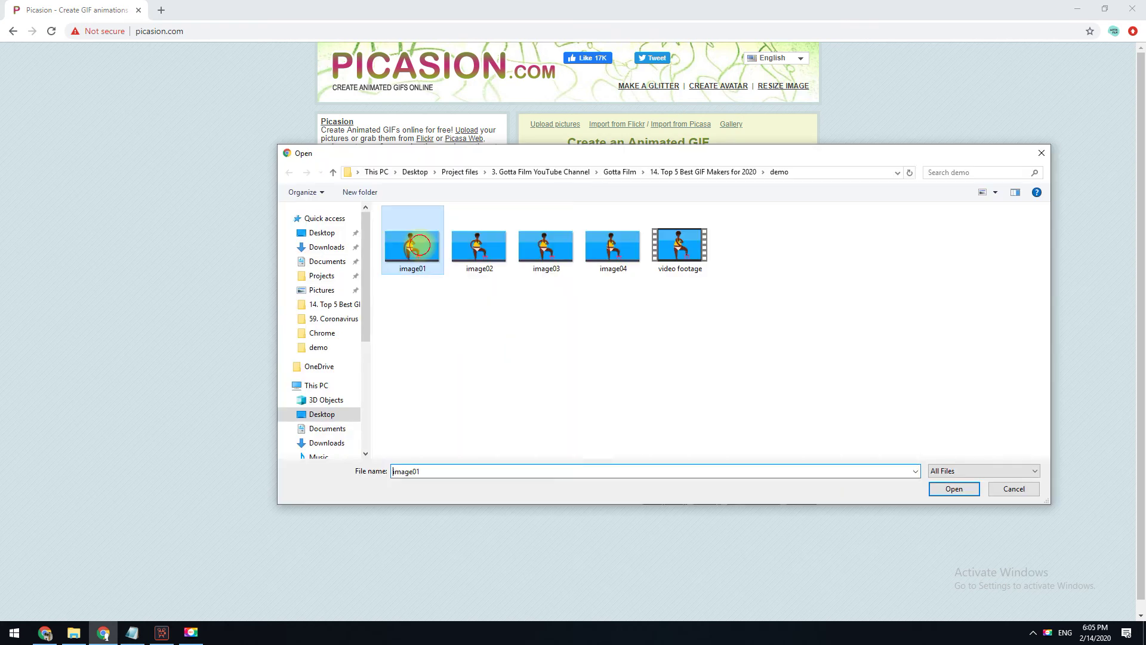
{"action": "left_click", "coordinate": [954, 488]}
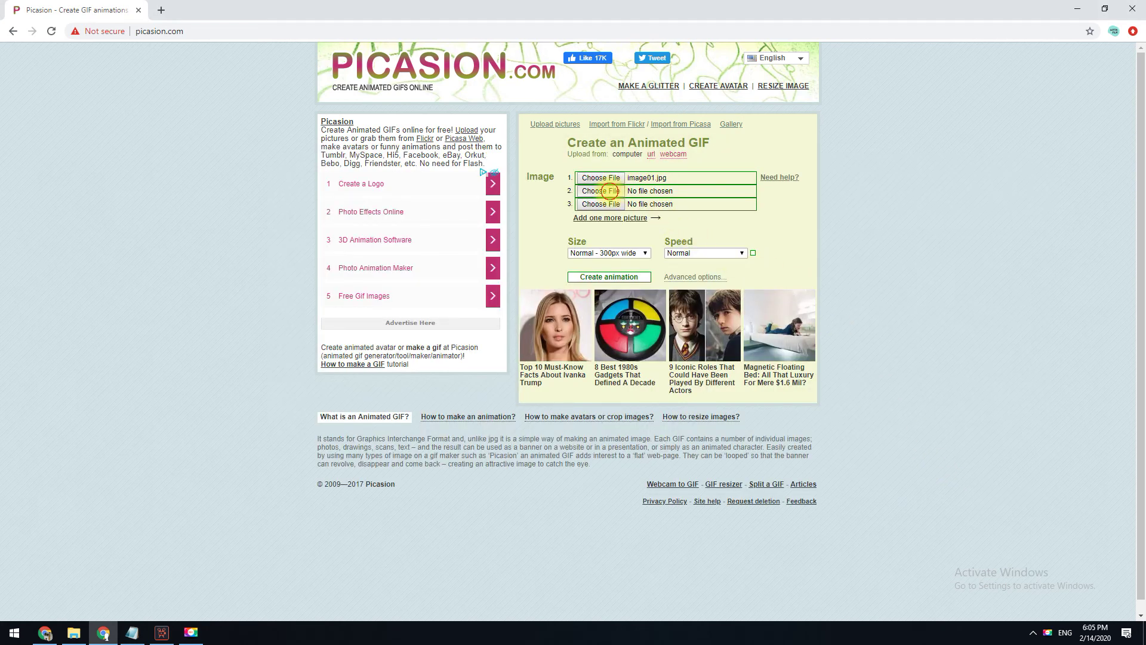
{"action": "left_click", "coordinate": [610, 191]}
{"action": "left_click", "coordinate": [480, 258]}
{"action": "left_click", "coordinate": [949, 486]}
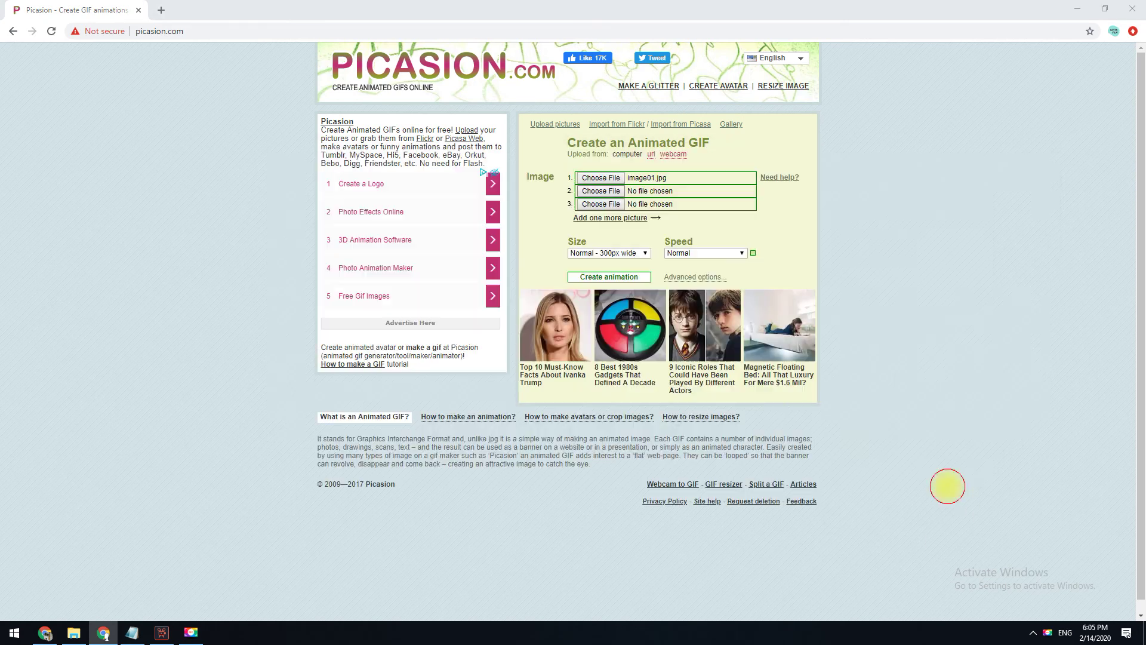
{"action": "left_click", "coordinate": [600, 204]}
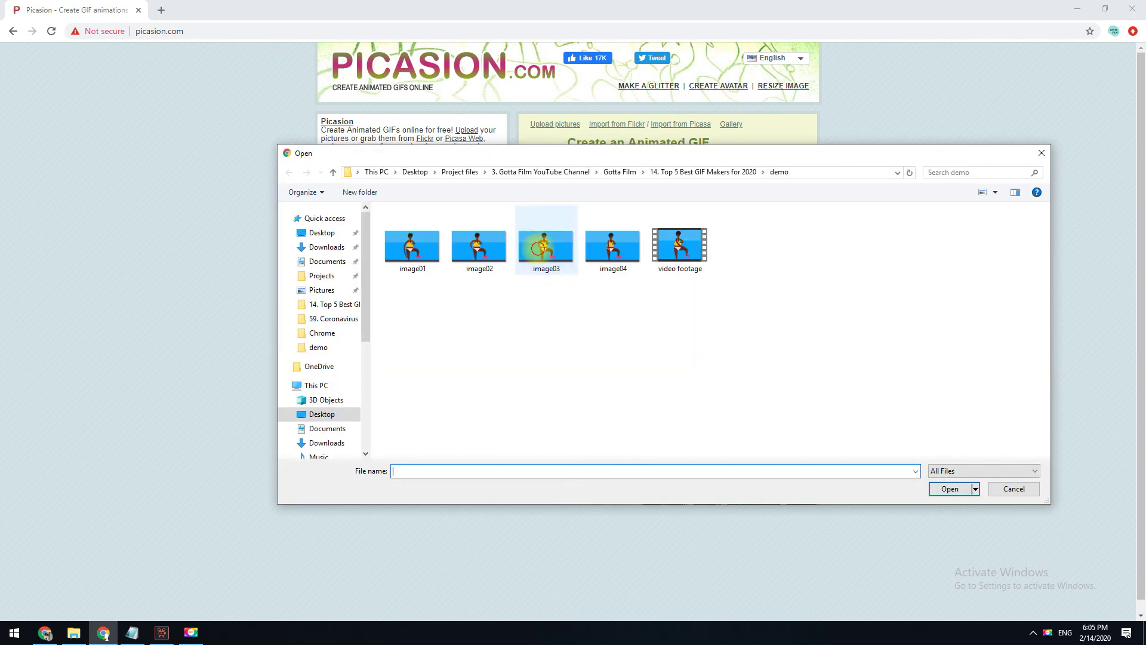
{"action": "left_click", "coordinate": [539, 248]}
{"action": "left_click", "coordinate": [949, 489]}
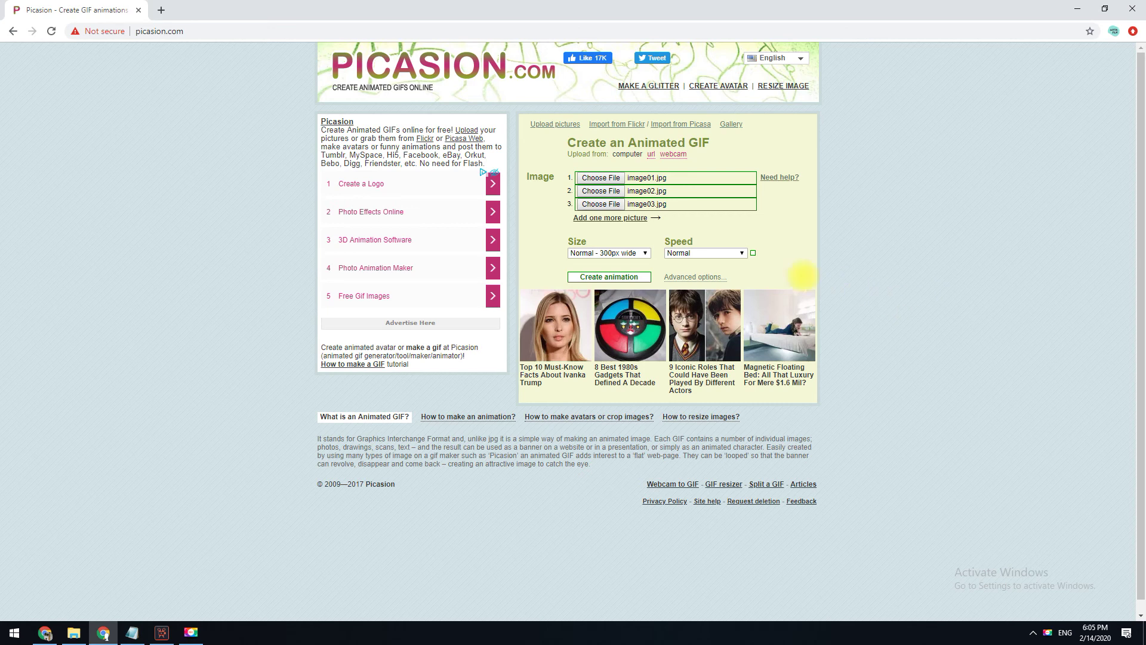
- Keep Normal 300px-wide size and Normal speed, then create the animation
{"action": "left_click", "coordinate": [643, 253]}
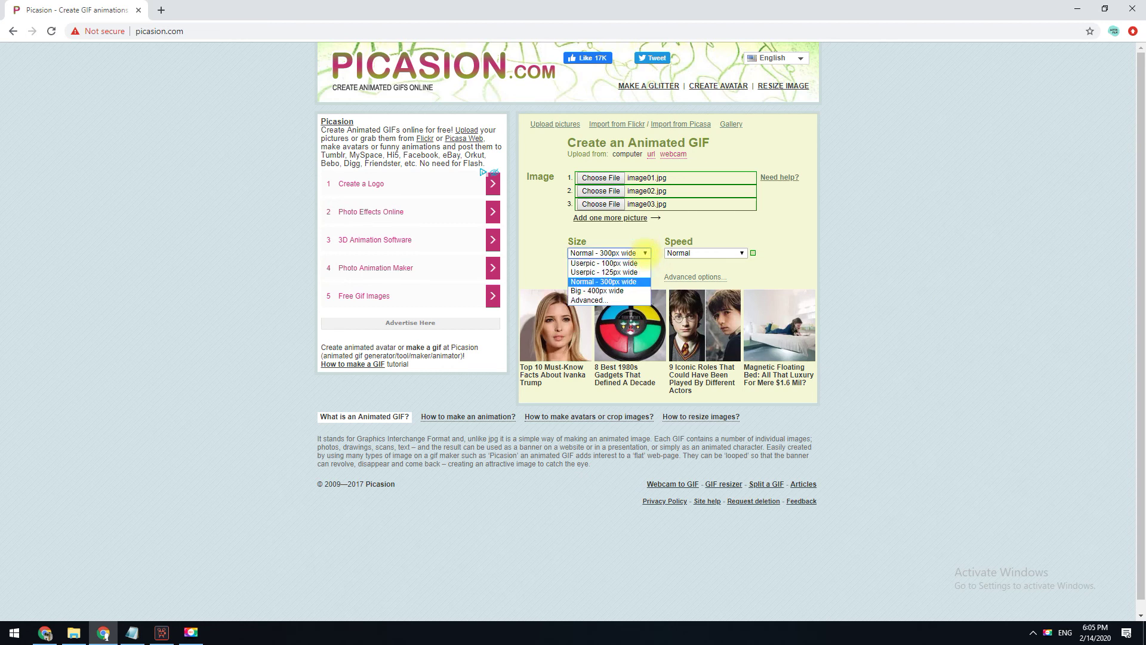
{"action": "left_click", "coordinate": [648, 252]}
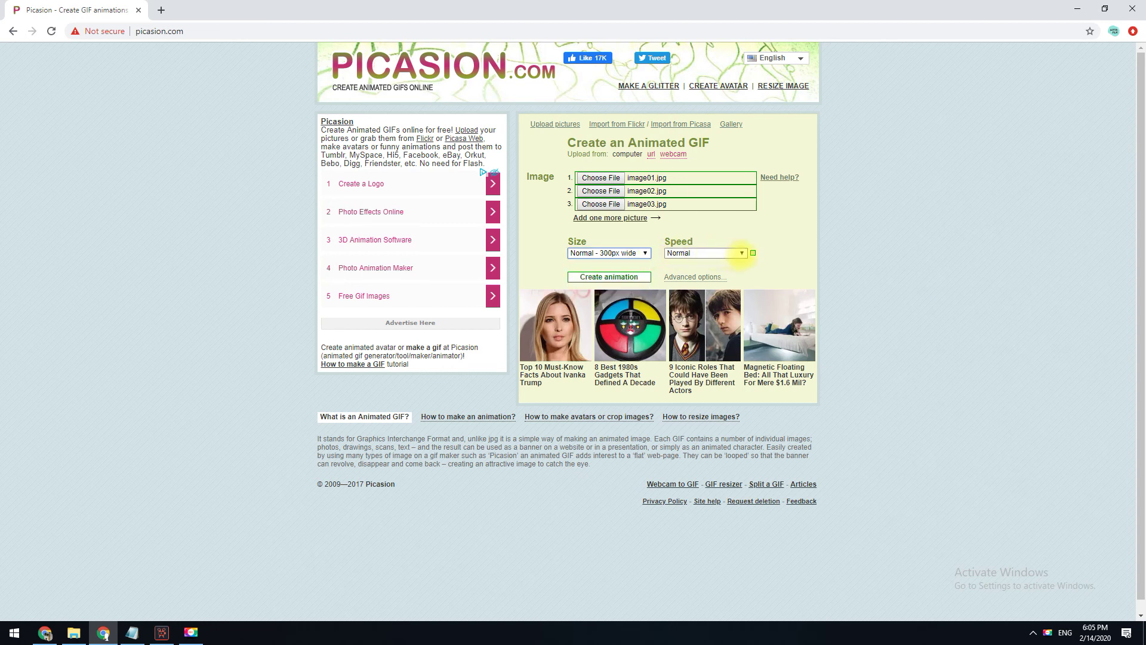
{"action": "left_click", "coordinate": [740, 254]}
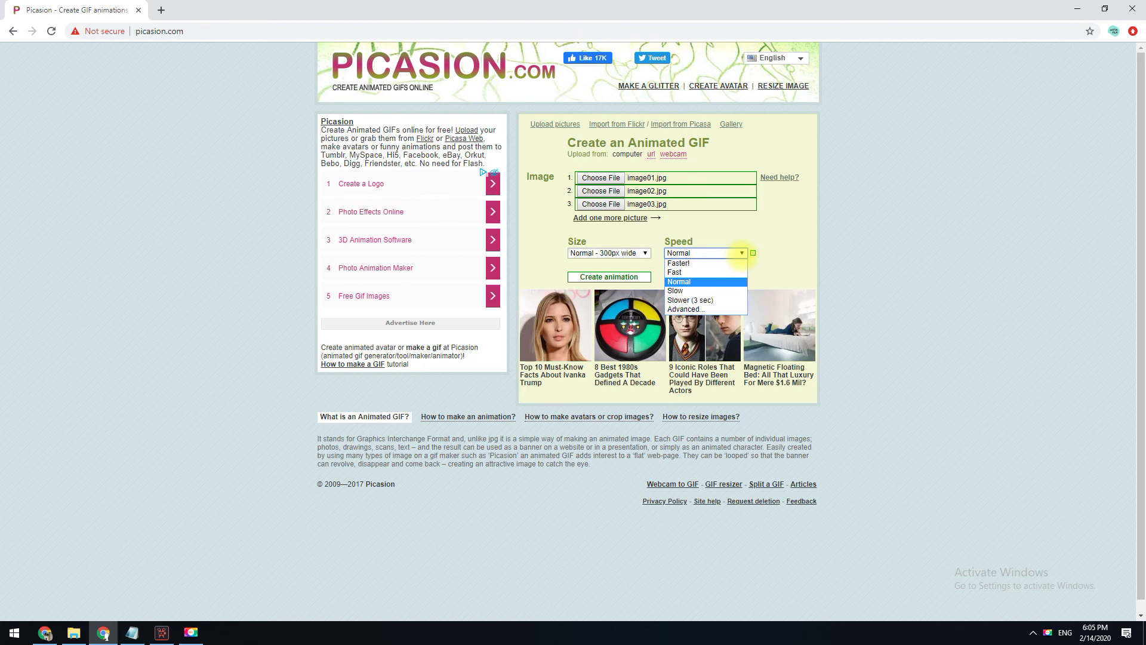
{"action": "left_click", "coordinate": [908, 303]}
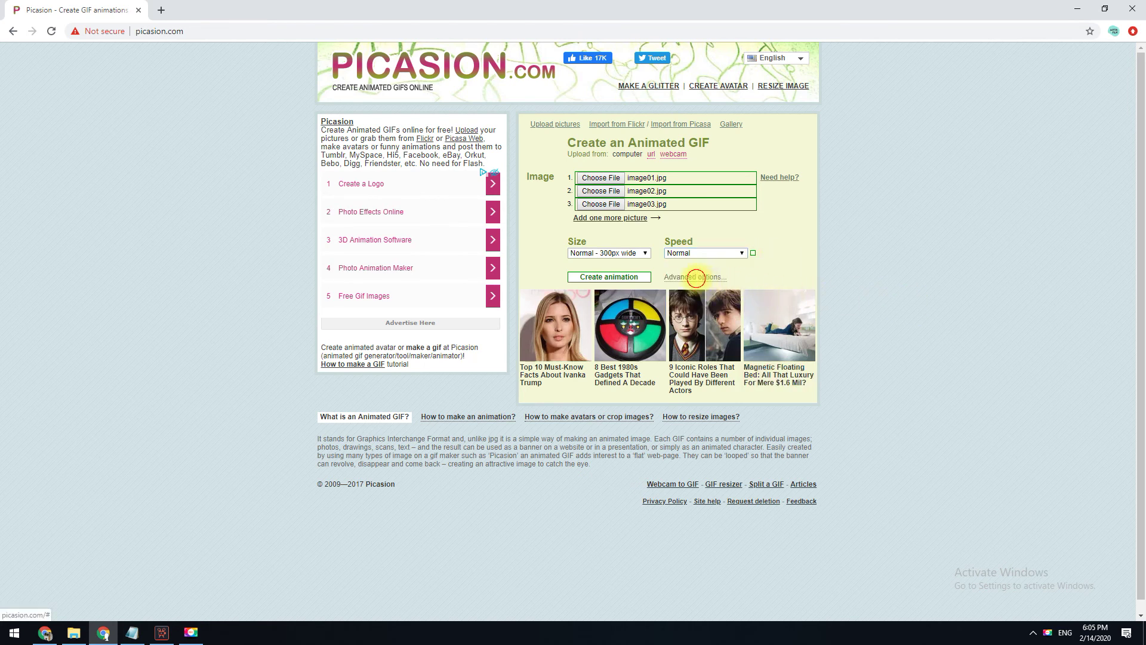
{"action": "left_click", "coordinate": [687, 276]}
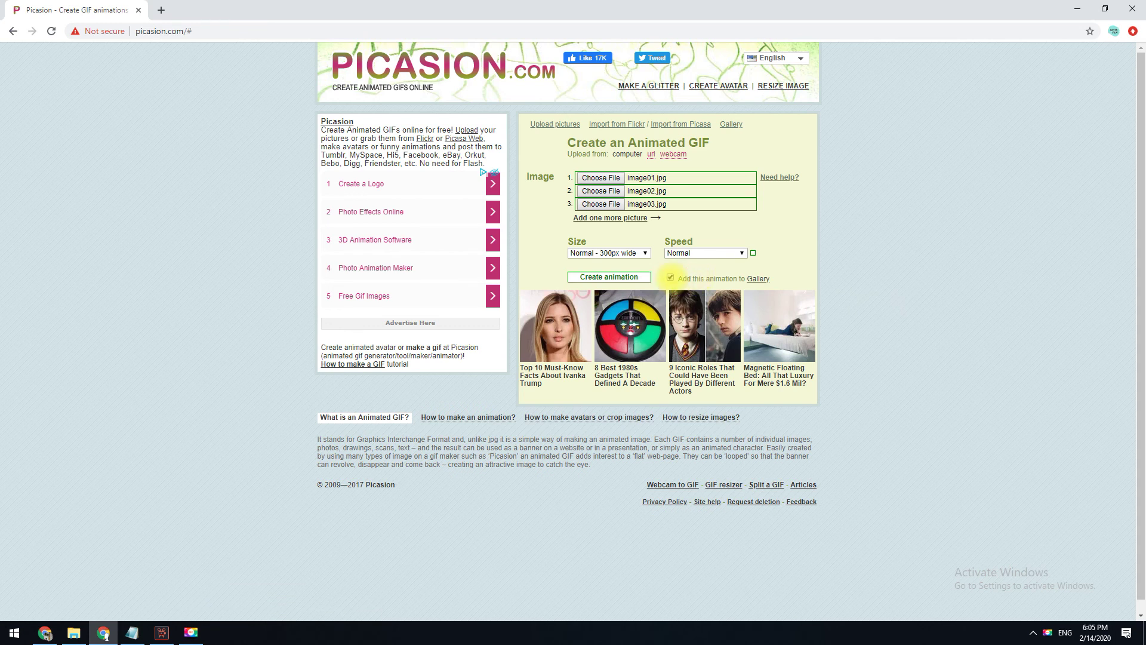
{"action": "left_click", "coordinate": [609, 275]}
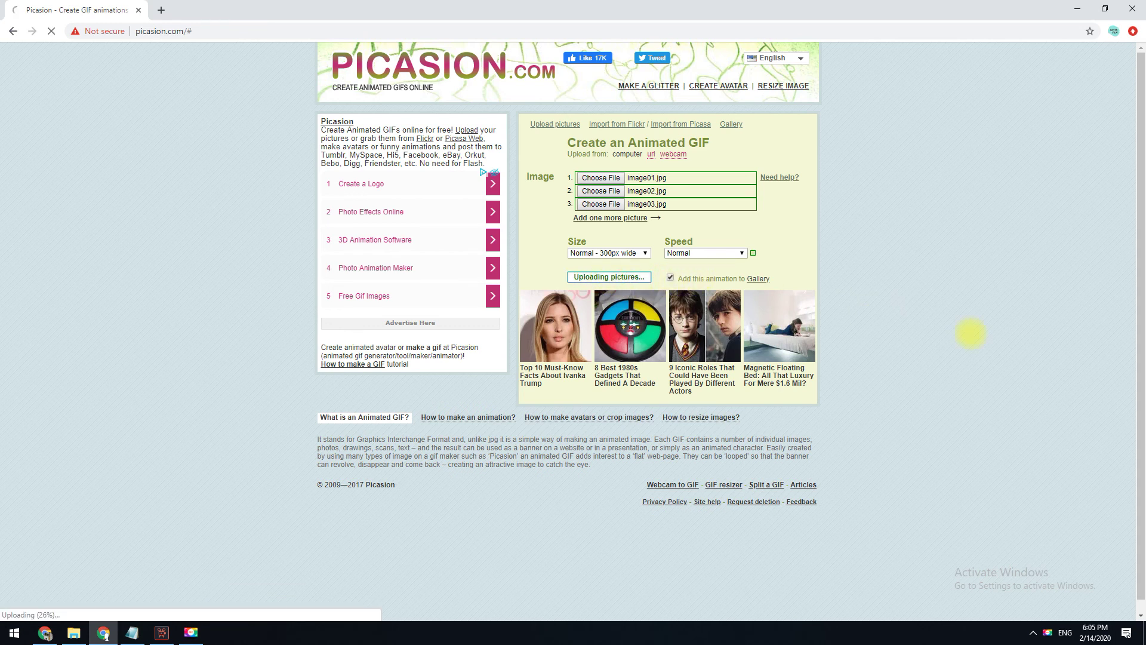